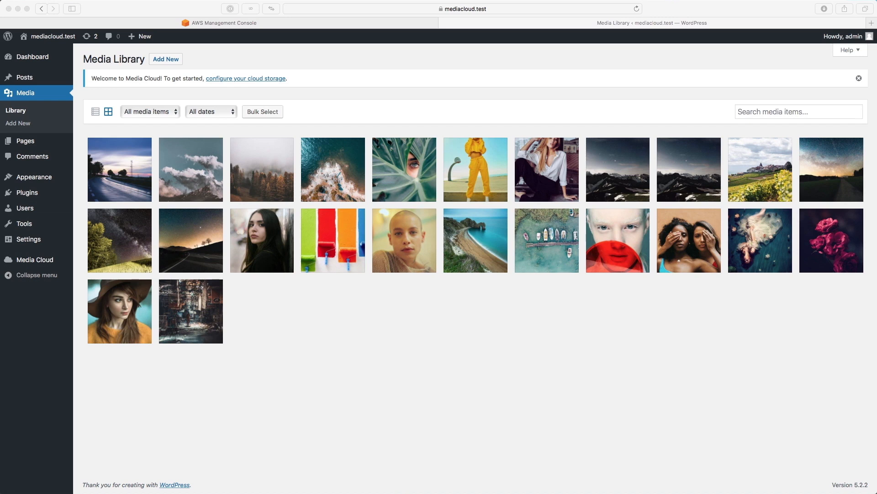
# - Open the Media Cloud plugin's features page to view its available tools
pyautogui.click(425, 81)
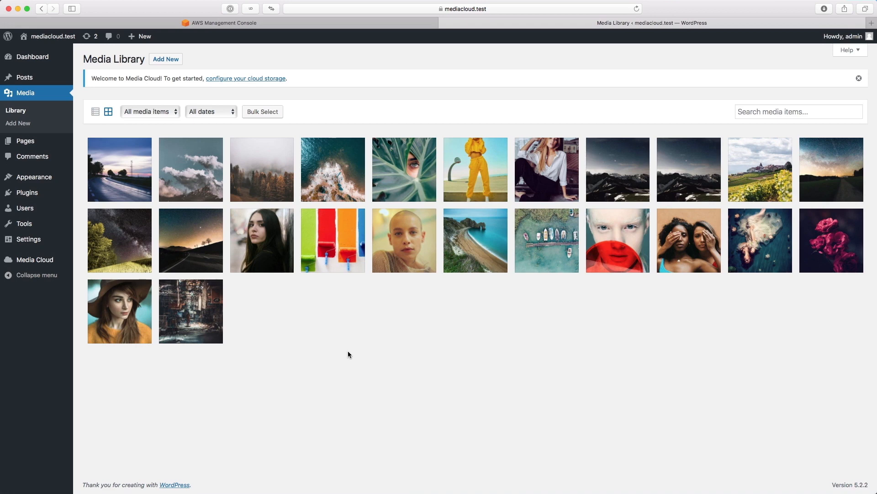
pyautogui.moveTo(59, 268)
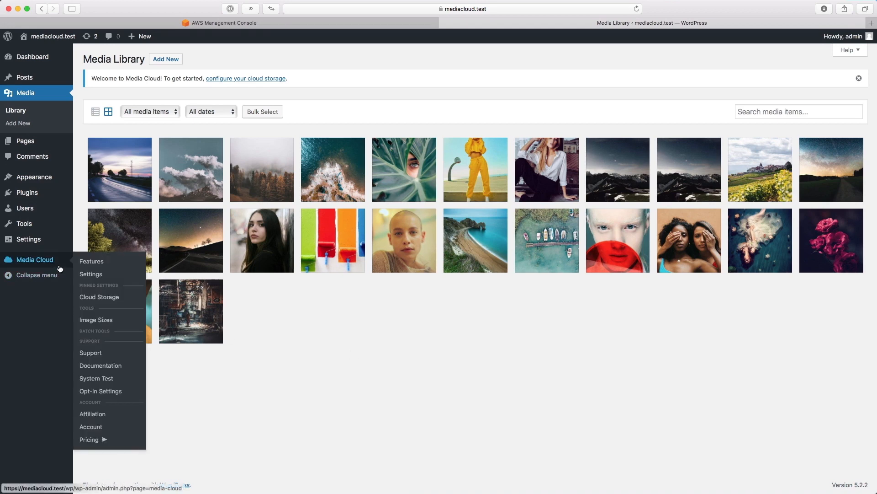
pyautogui.click(92, 262)
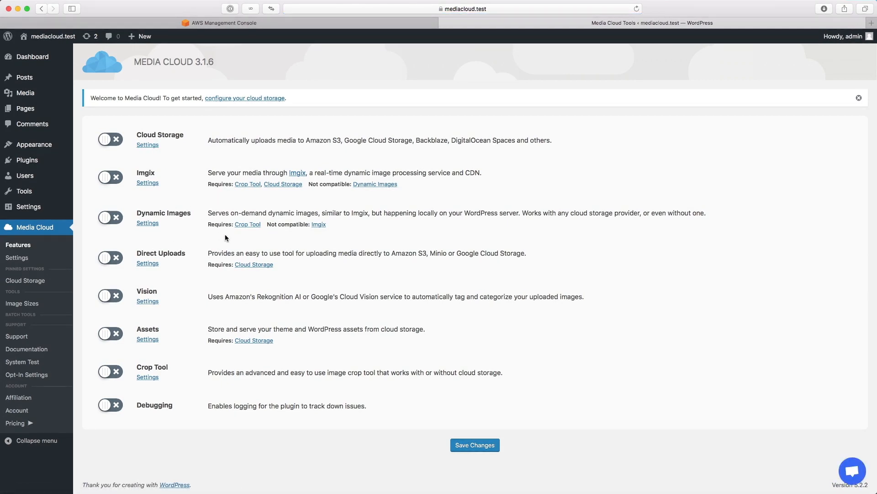
# - Check the file link in the attachment details of the clouds-over-mountain image in the media library
pyautogui.click(28, 93)
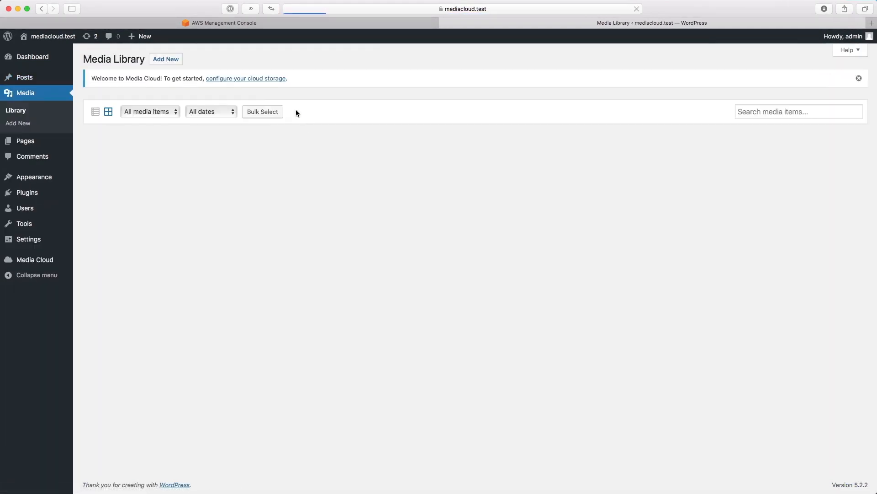
pyautogui.click(207, 191)
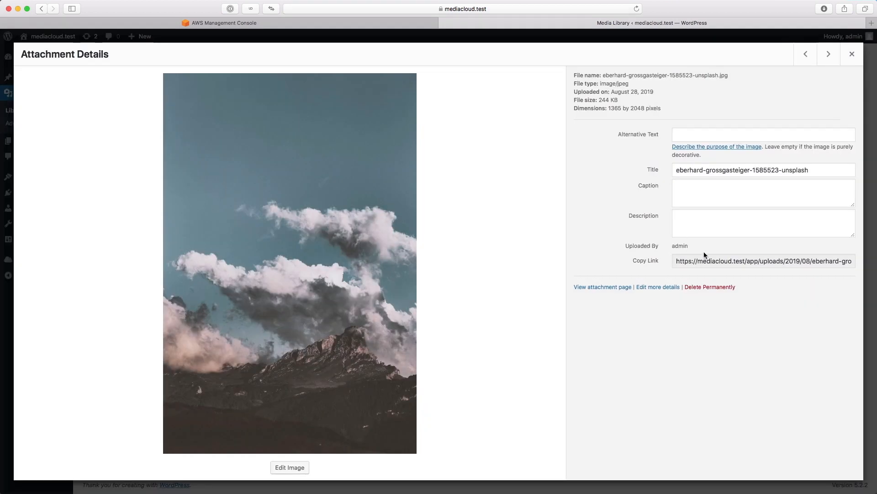
pyautogui.moveTo(690, 261); pyautogui.dragTo(818, 259)
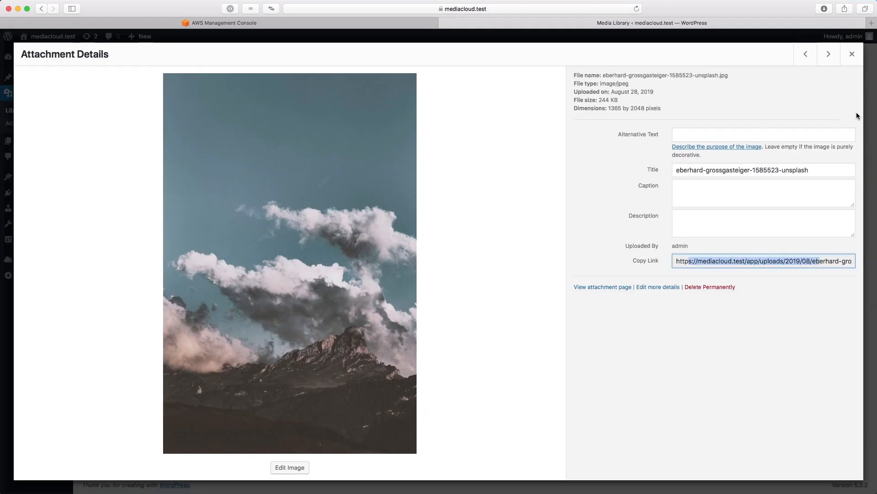
pyautogui.click(852, 54)
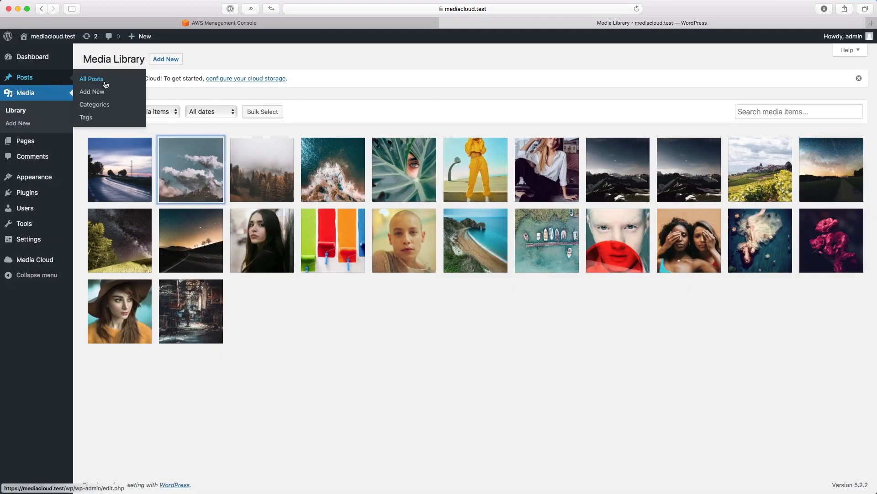
# - Open the post "Deleniti perferendis natus cumque rem voluptas." for editing and look through its images
pyautogui.click(54, 84)
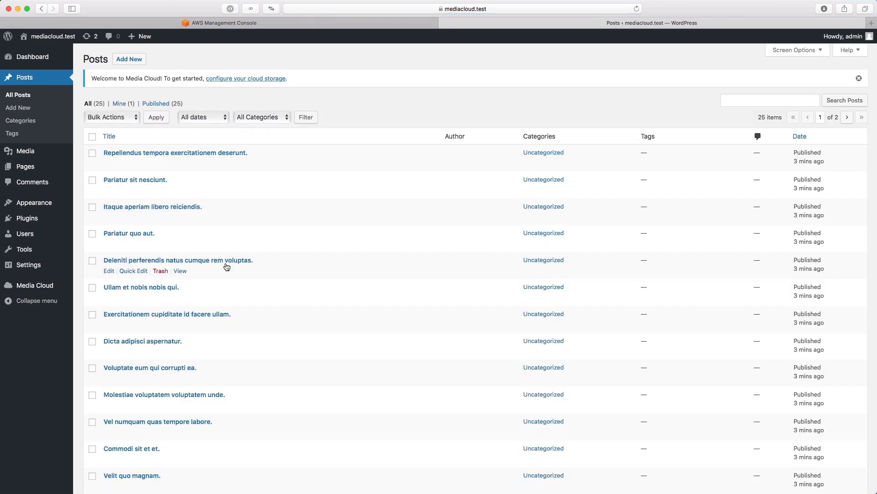
pyautogui.click(110, 270)
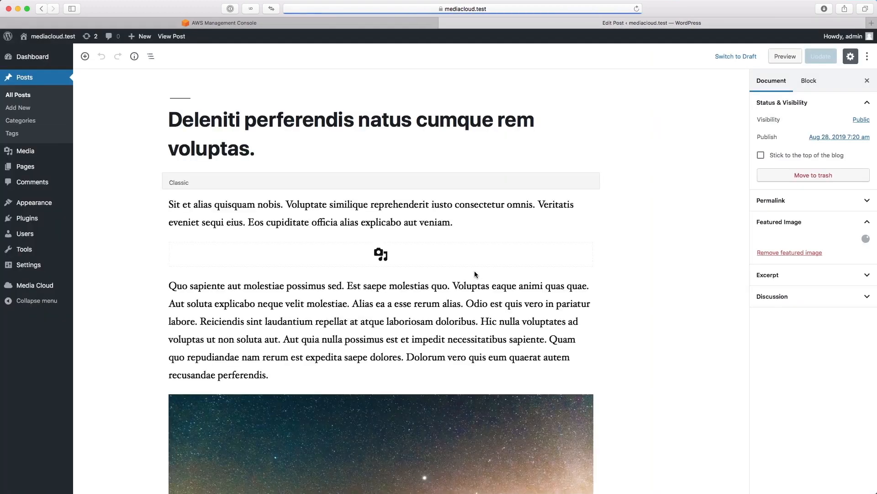
pyautogui.scroll(-10, 474, 274)
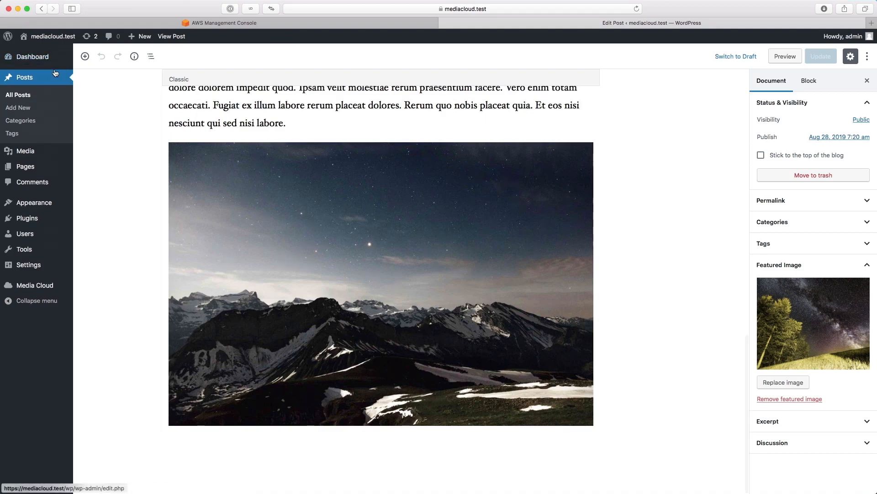
# - Look through the posts and images on the site's public front page, and return to the Media Cloud features page
pyautogui.click(37, 53)
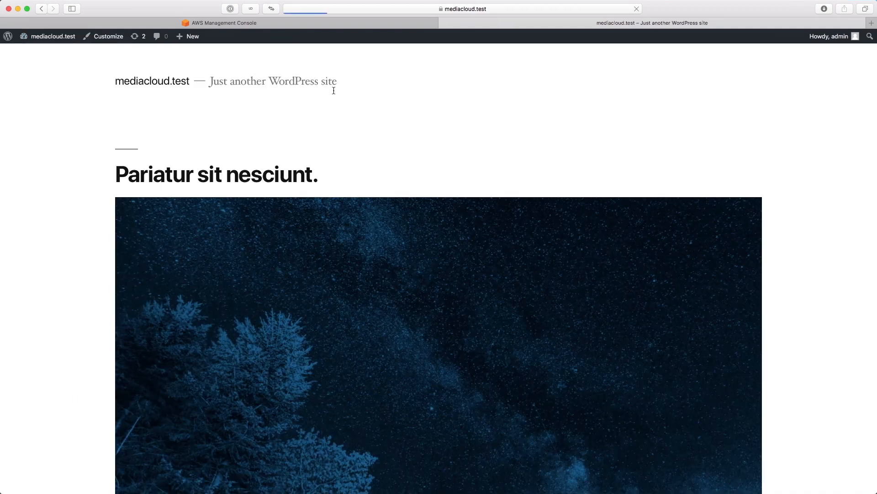
pyautogui.scroll(-15, 333, 90)
pyautogui.scroll(-20, 333, 92)
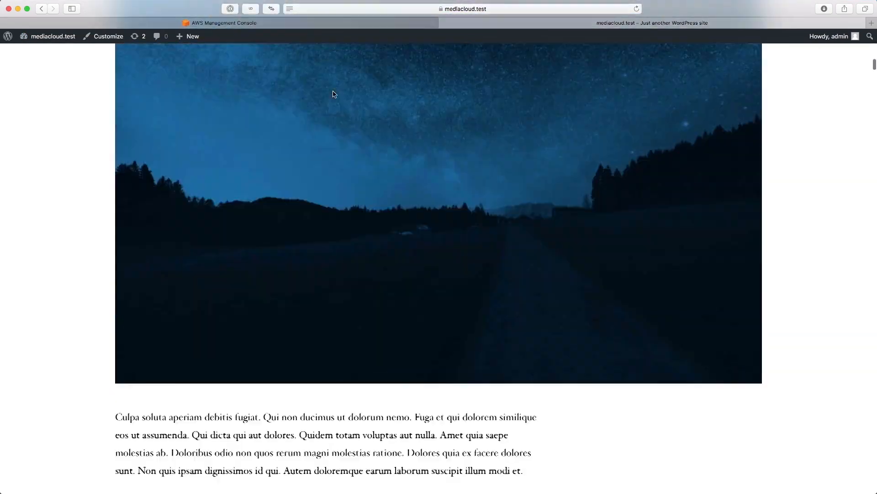
pyautogui.scroll(-20, 335, 95)
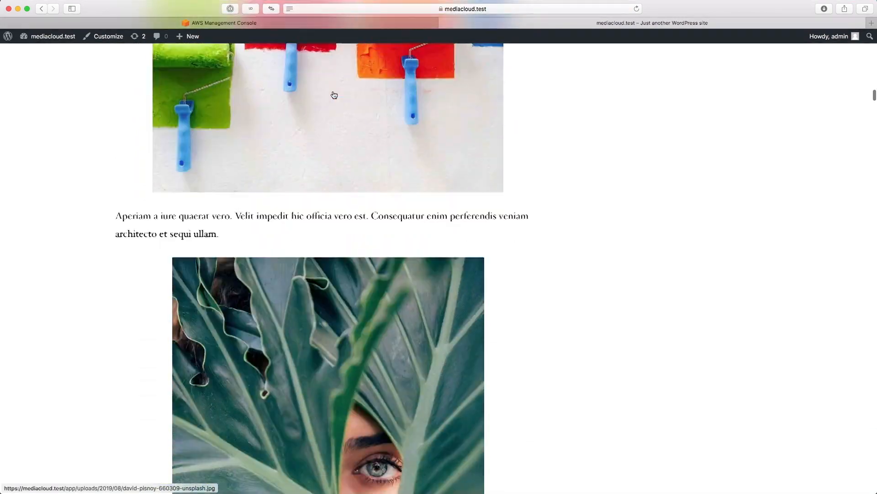
pyautogui.press('super+[')
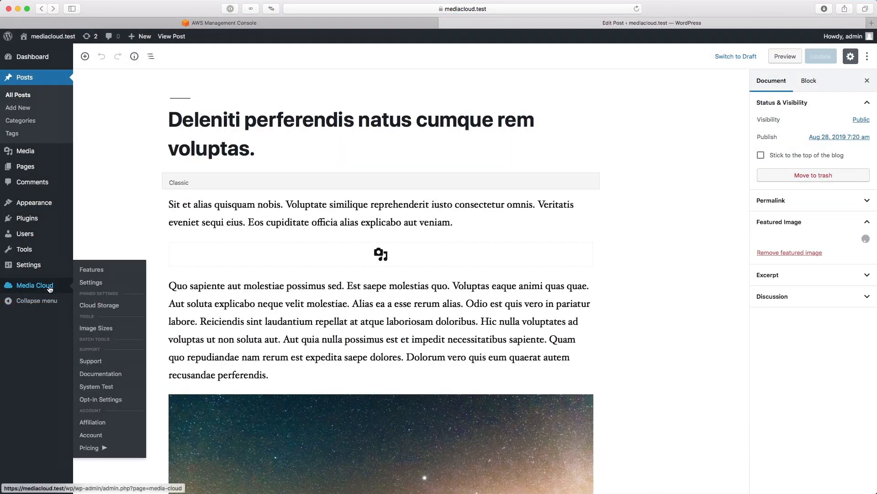
pyautogui.click(50, 289)
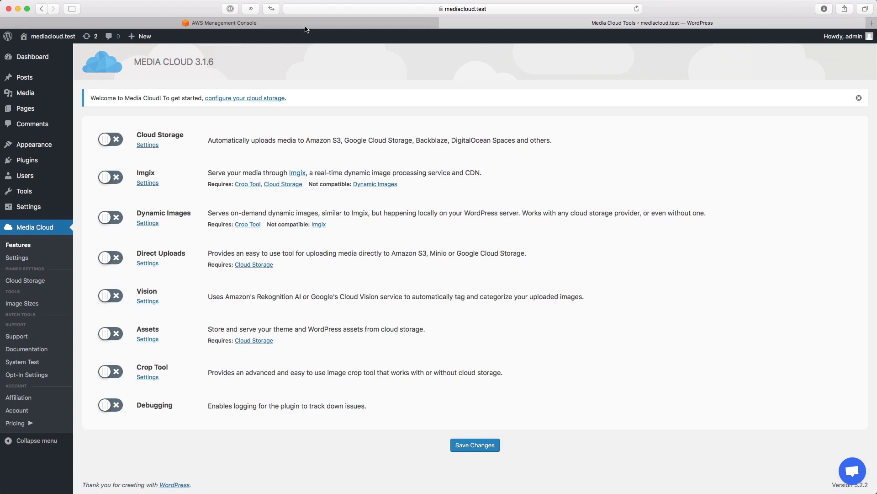
# - Switch to the AWS Management Console, search for S3 and open the S3 service
pyautogui.click(307, 23)
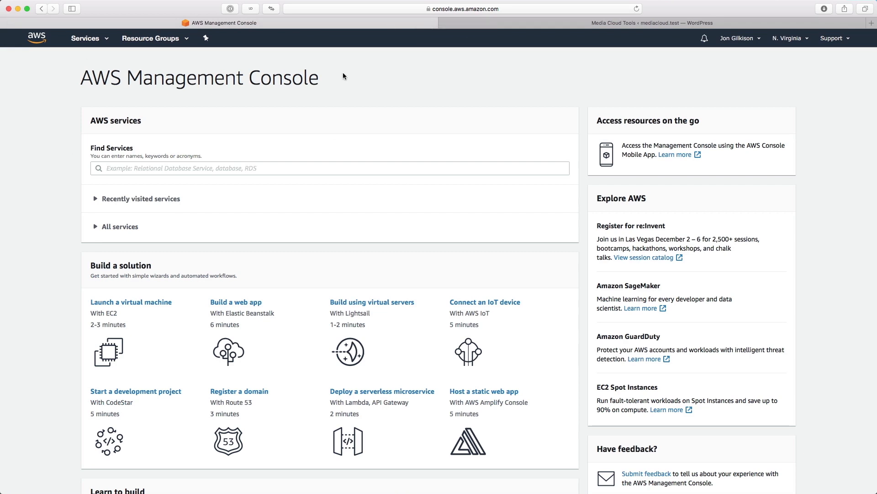
pyautogui.click(197, 168)
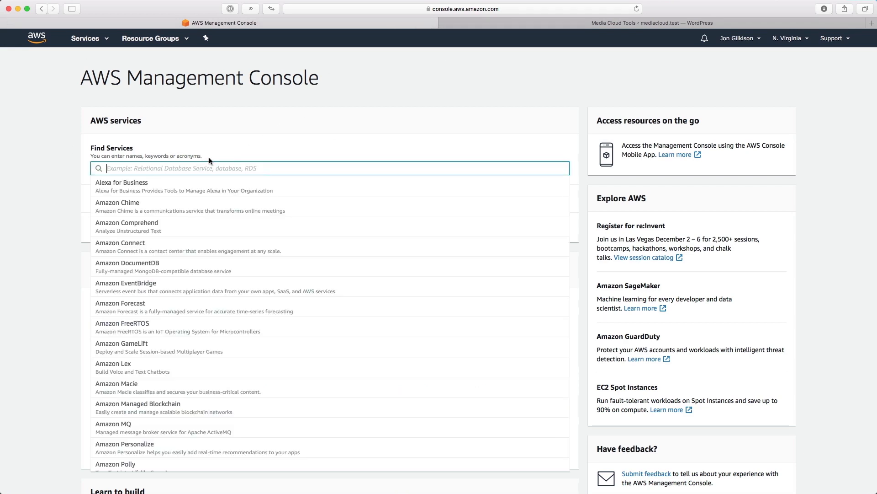
pyautogui.write('S3')
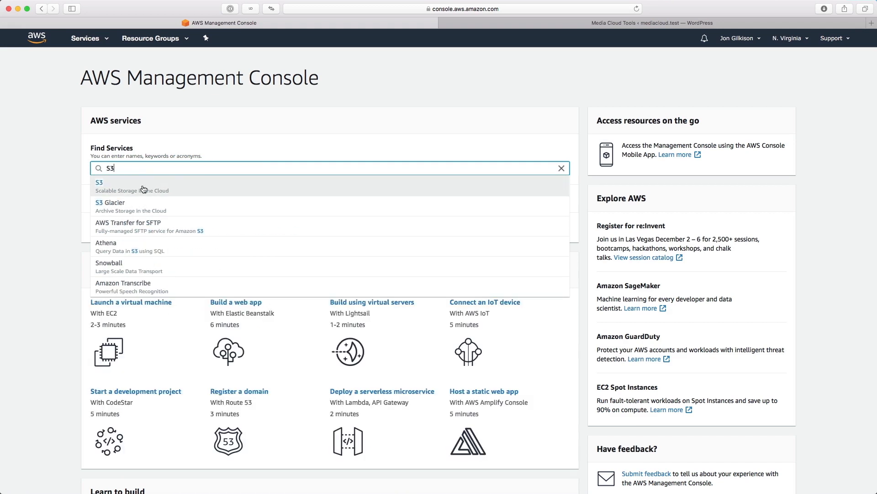
pyautogui.click(117, 191)
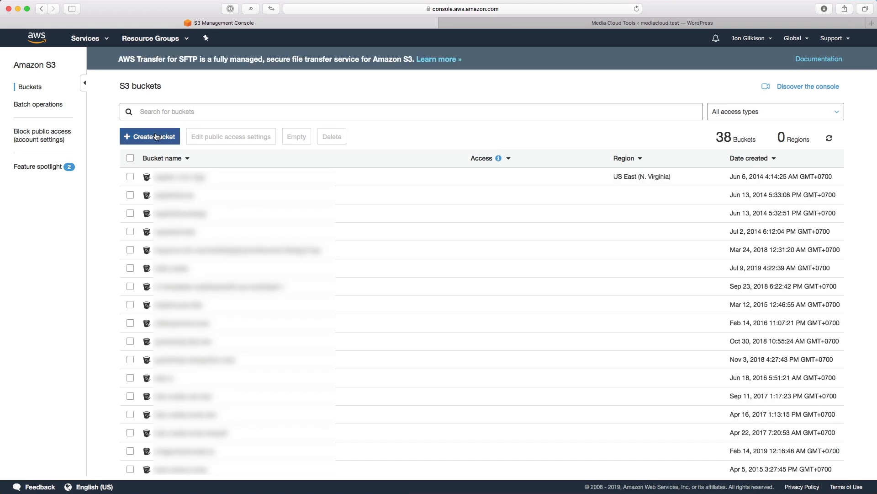
# - Start a new S3 bucket named media-cloud-demo in the Asia Pacific (Singapore) region
pyautogui.click(156, 136)
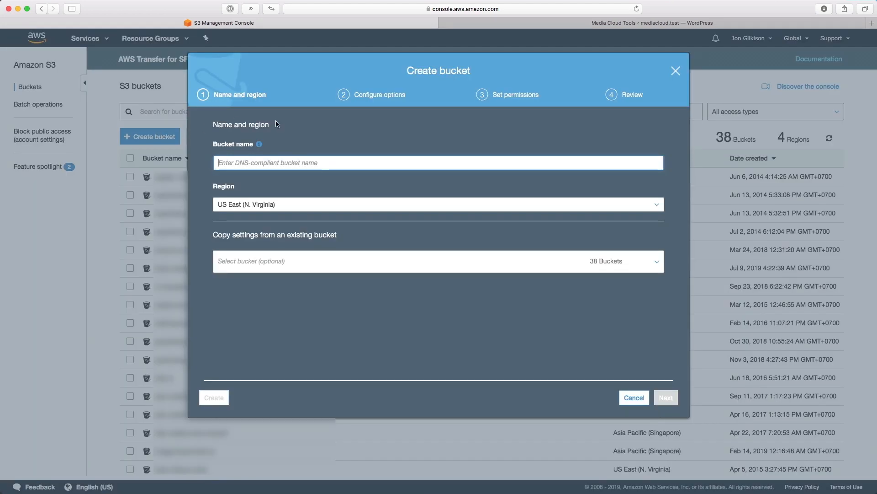
pyautogui.click(353, 162)
pyautogui.write('media')
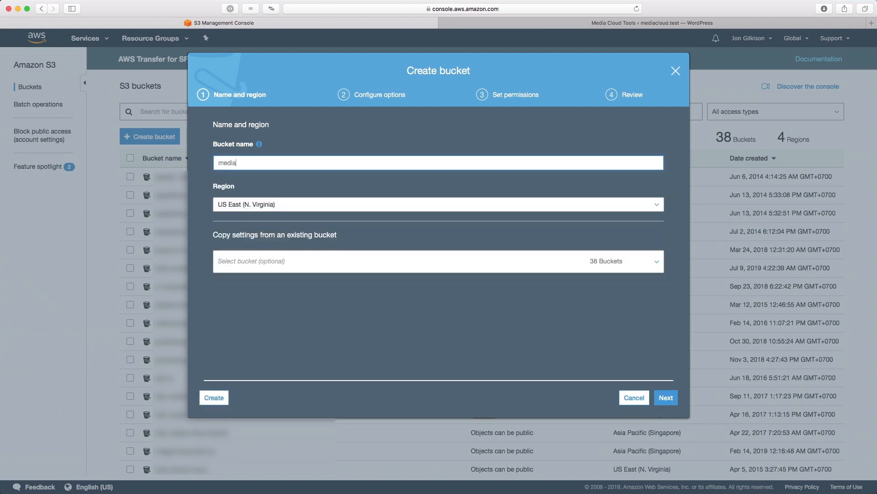
pyautogui.write('-cloud-demo')
pyautogui.click(294, 204)
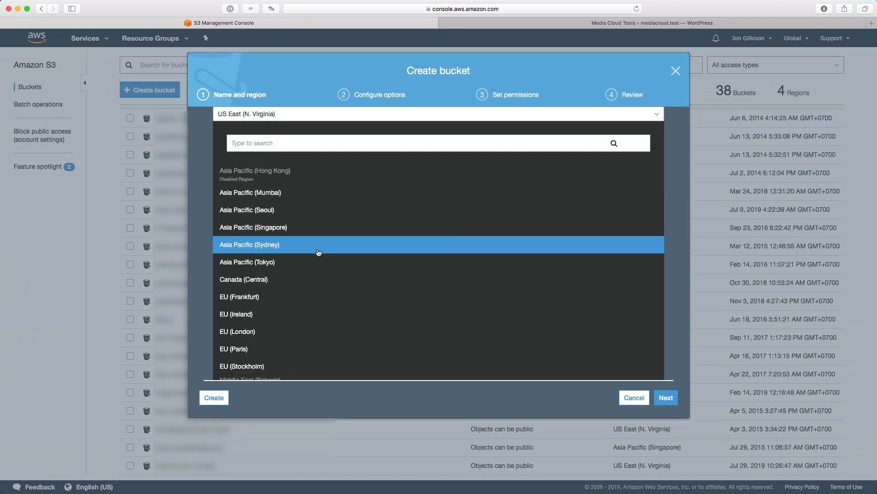
pyautogui.click(279, 227)
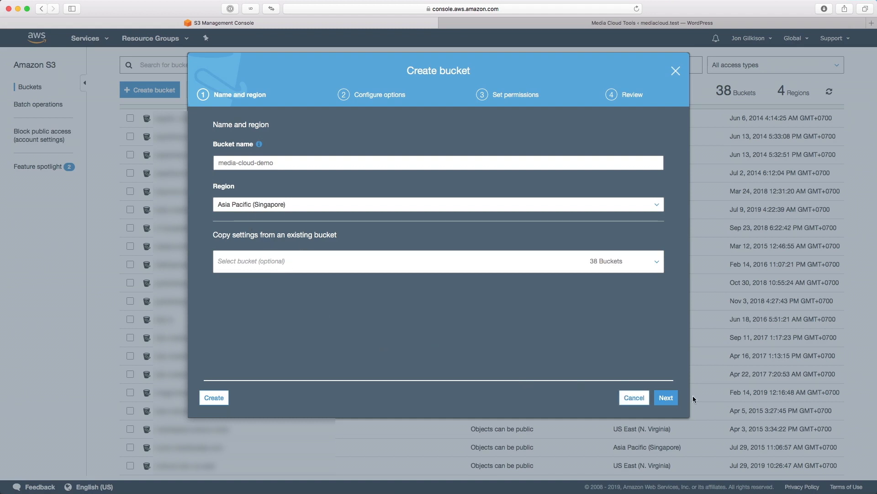
pyautogui.click(667, 397)
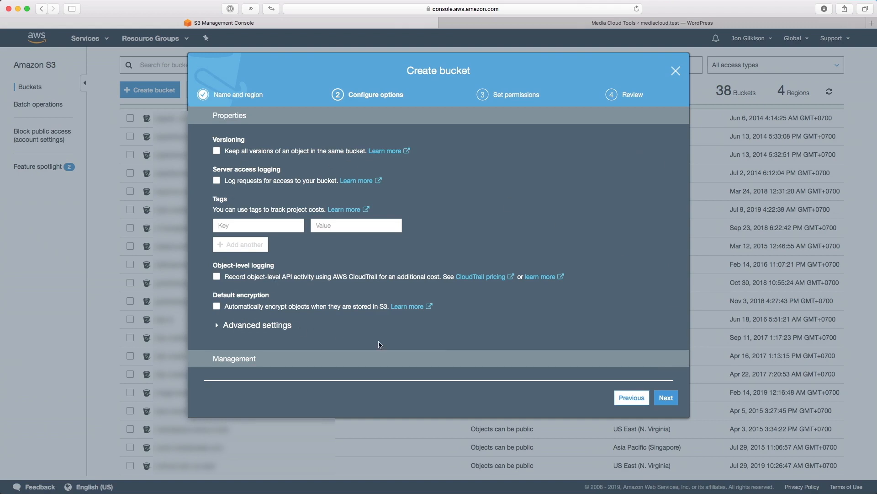
# - Keep the default bucket options, turn off Block all public access, and create the bucket
pyautogui.click(666, 398)
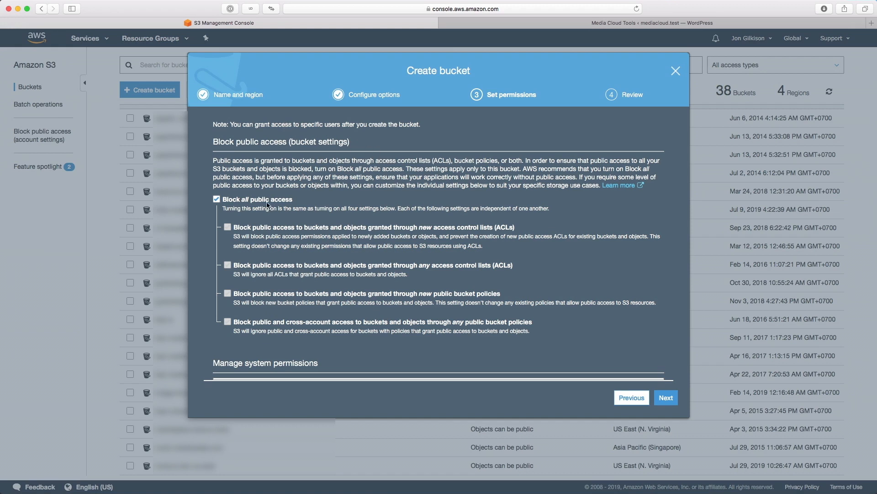
pyautogui.click(217, 202)
pyautogui.scroll(-3, 493, 240)
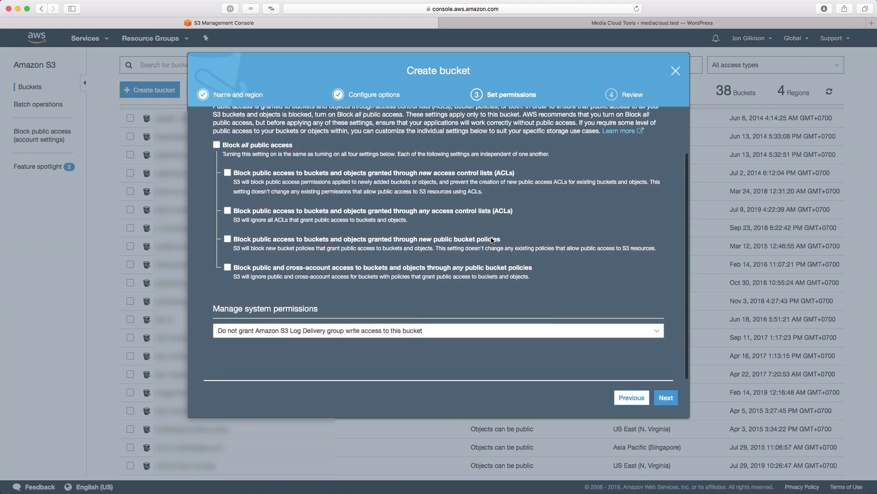
pyautogui.scroll(3, 484, 251)
pyautogui.scroll(-1, 482, 255)
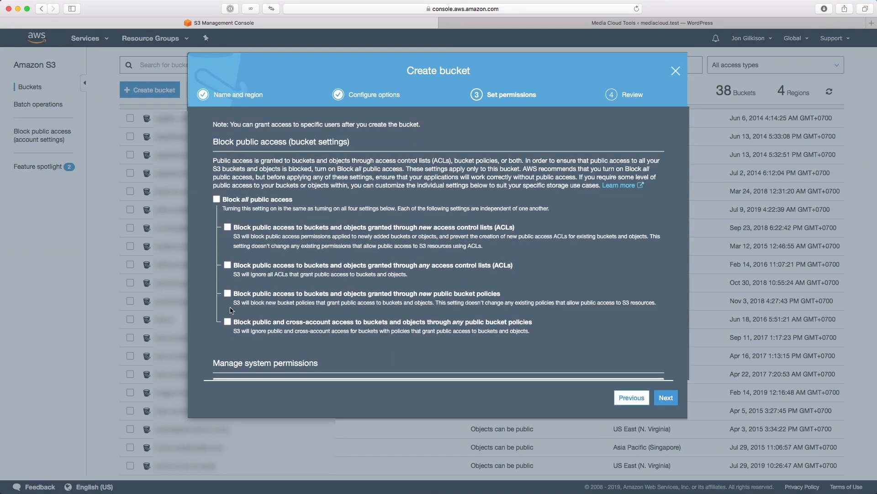
pyautogui.click(665, 397)
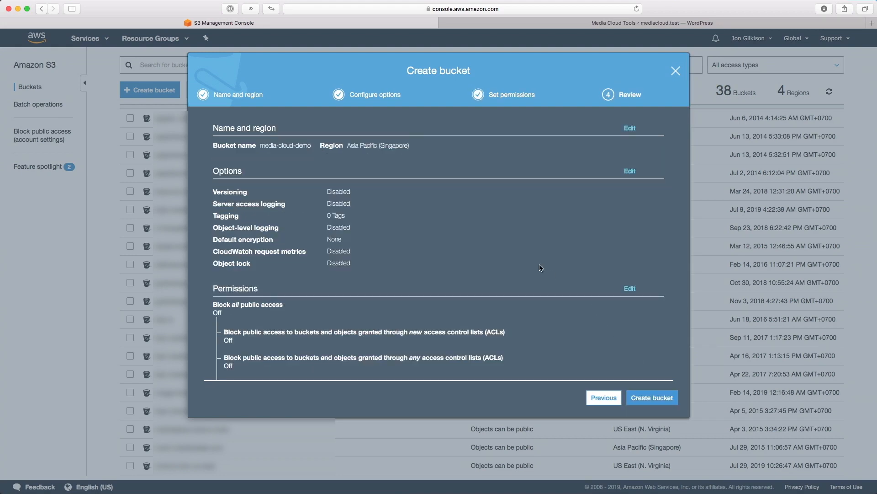
pyautogui.click(653, 399)
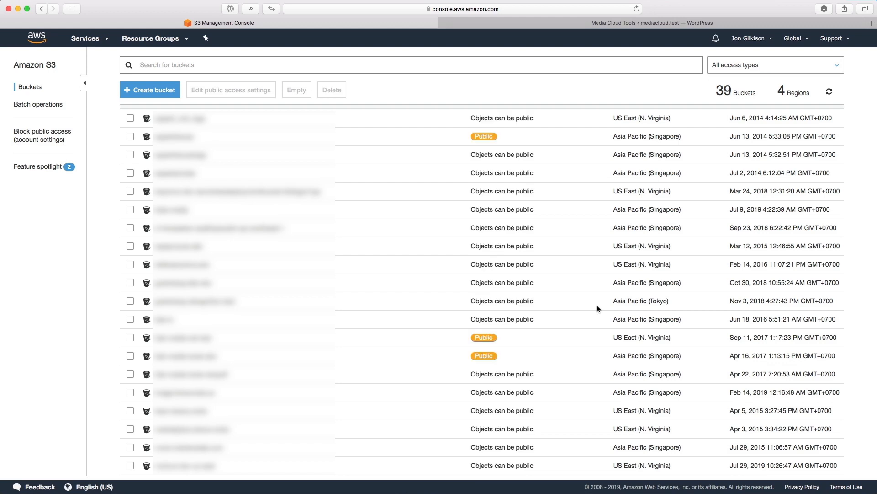
# - Enable and save transfer acceleration in the properties of the media-cloud-demo bucket
pyautogui.scroll(-2, 597, 306)
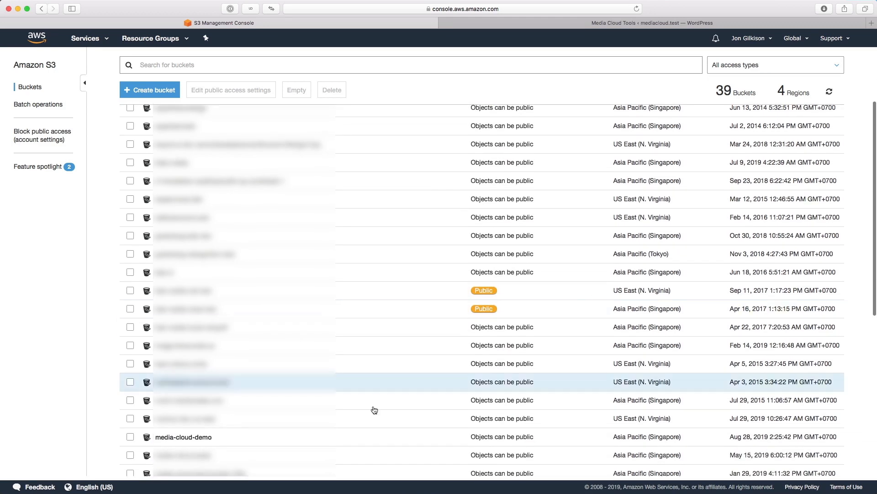
pyautogui.click(184, 437)
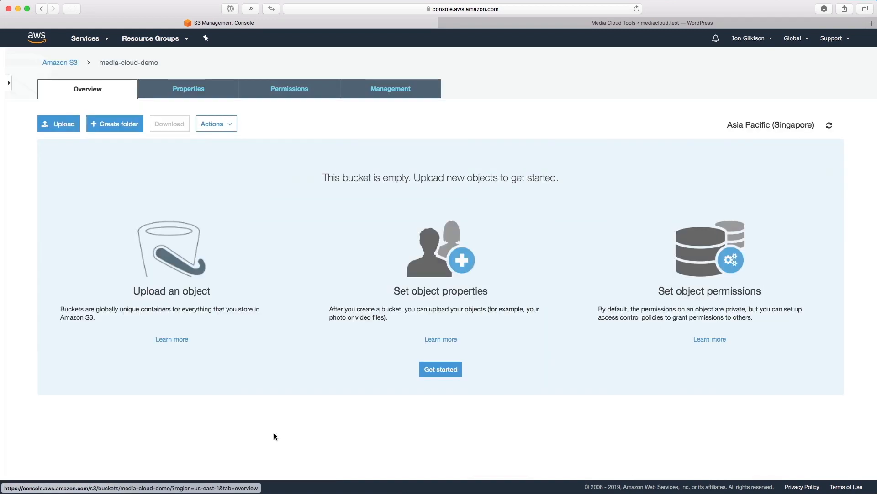
pyautogui.click(213, 89)
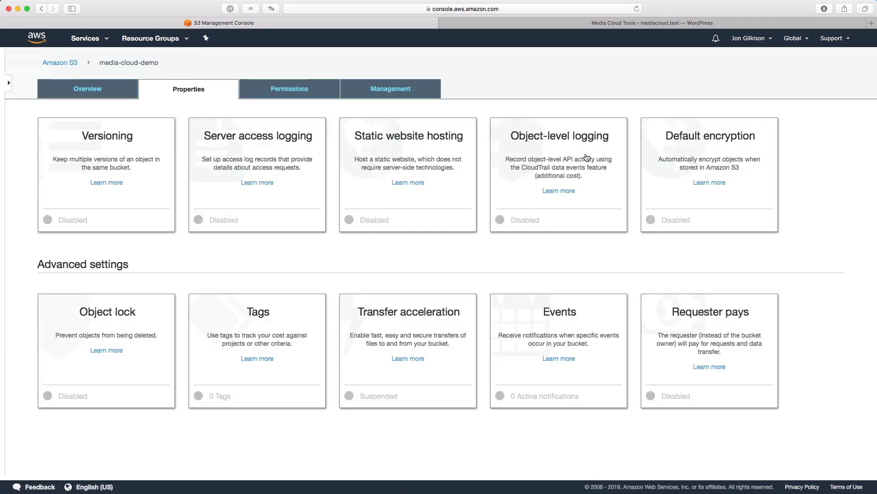
pyautogui.click(400, 335)
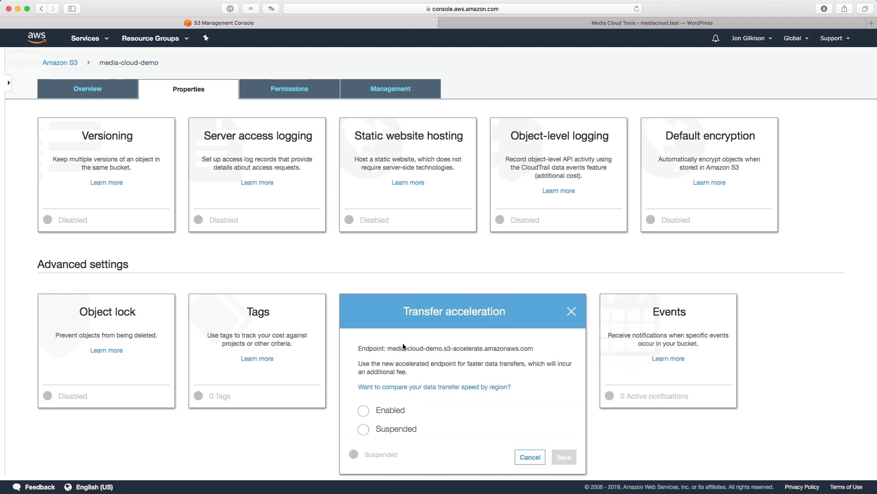
pyautogui.click(364, 410)
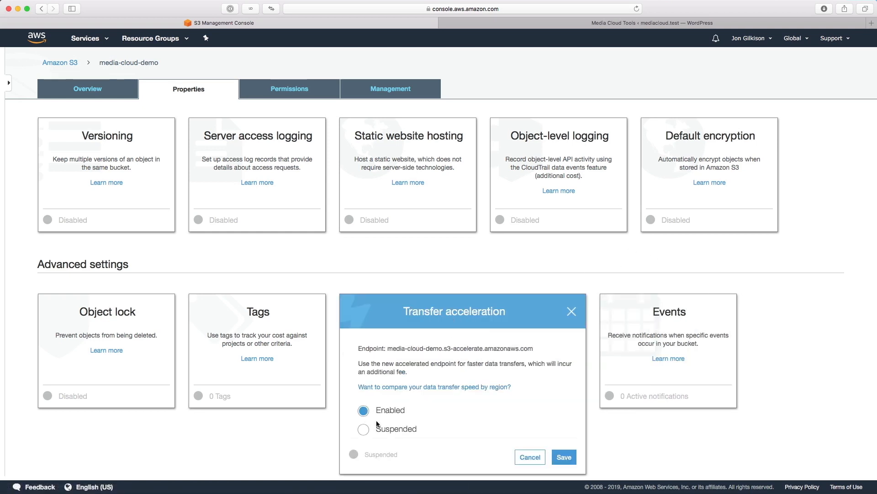
pyautogui.click(565, 457)
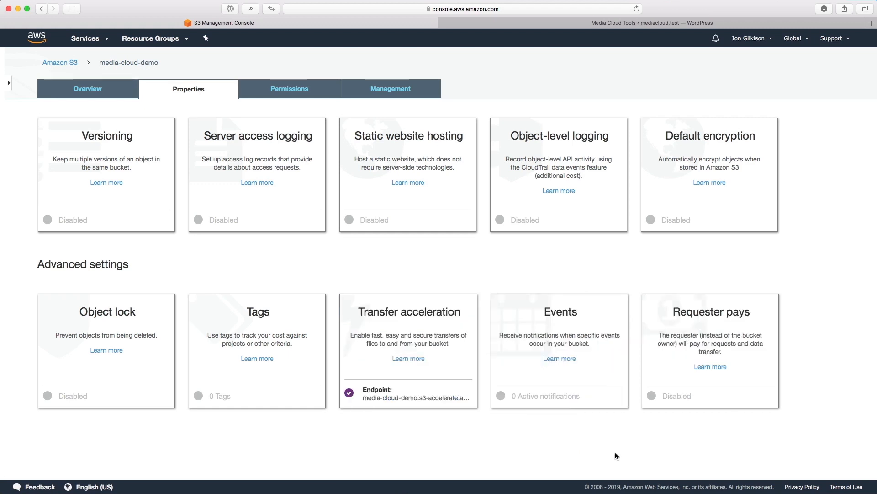
# - Save a CORS configuration for the bucket allowing all origins and headers, the GET, PUT, POST and HEAD methods, and a max age of 3000 seconds
pyautogui.scroll(-2, 549, 441)
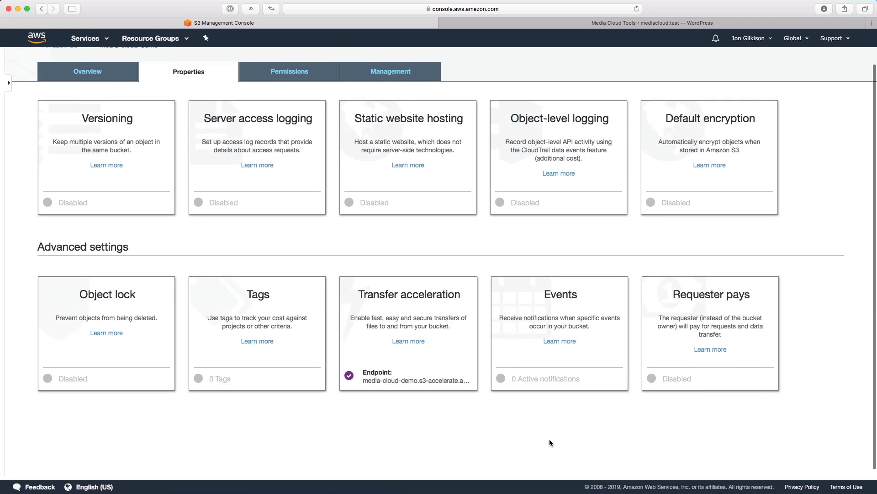
pyautogui.click(271, 76)
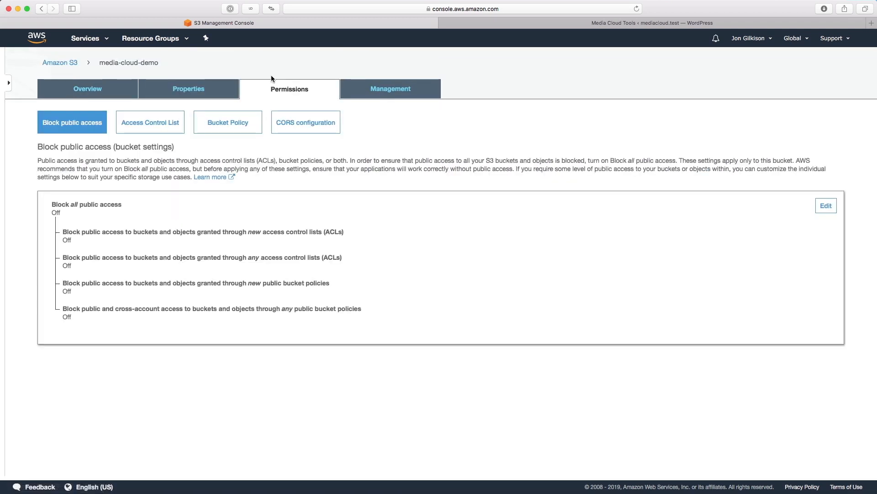
pyautogui.click(299, 130)
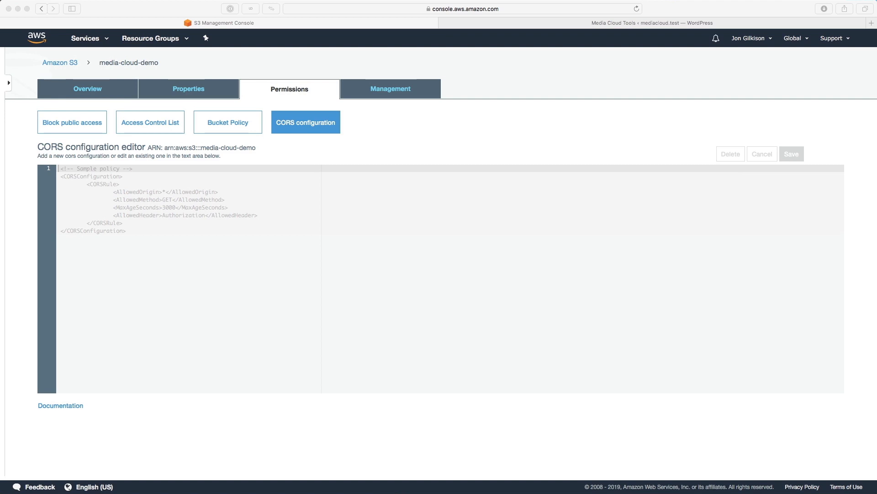
pyautogui.click(217, 197)
pyautogui.write('<?xml version="1.0" encoding="UTF-8"?> <CORSConfiguration xmlns="http://s3.amazonaws.com/doc/2006-03-01/">     <CORSRule>         <AllowedOrigin>*</AllowedOrigin>         <AllowedMethod>GET</AllowedMethod>         <AllowedMethod>PUT</AllowedMethod>         <AllowedMethod>POST</AllowedMethod>         <AllowedMethod>HEAD</AllowedMethod>         <MaxAgeSeconds>3000</MaxAgeSeconds>         <AllowedHeader>*</AllowedHeader>     </CORSRule> </CORSConfiguration>')
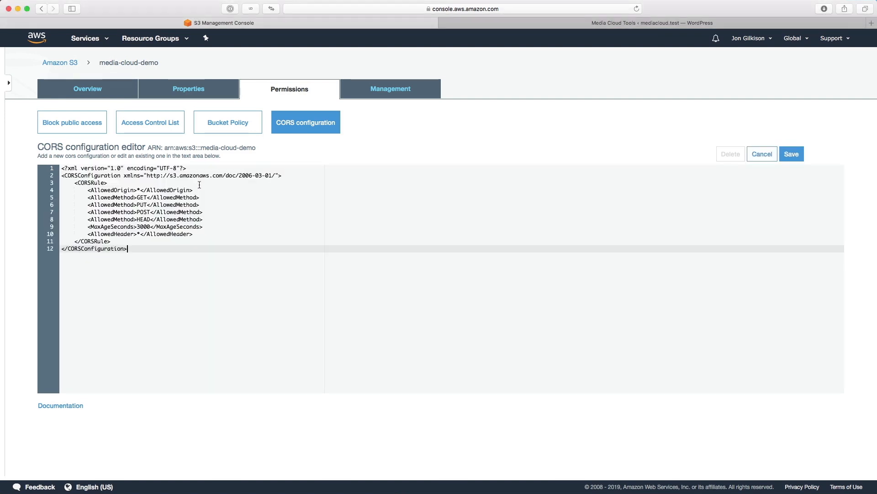
pyautogui.moveTo(214, 232); pyautogui.dragTo(126, 169)
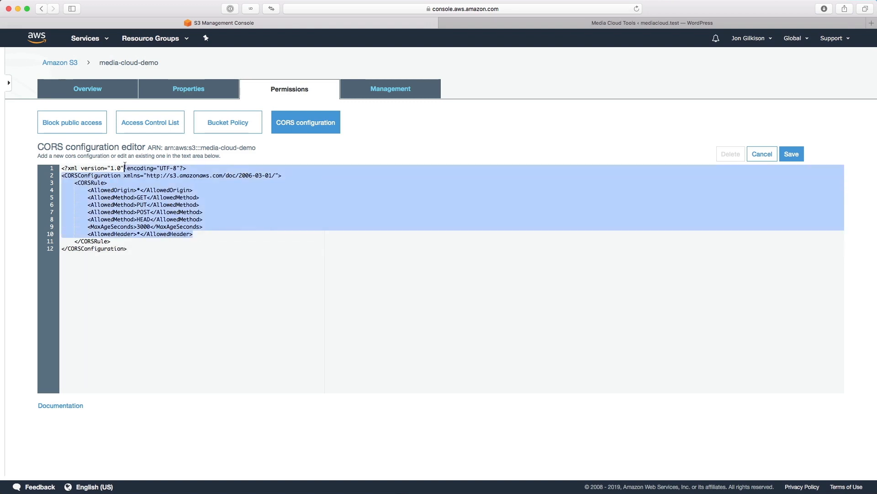
pyautogui.click(260, 256)
pyautogui.click(792, 154)
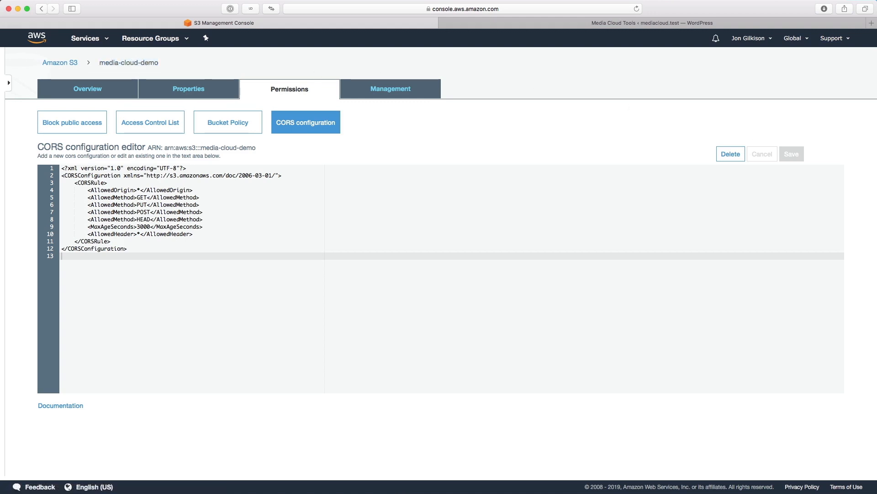
pyautogui.click(595, 89)
# - Return to the AWS Management Console home, search the services for IAM and open it
pyautogui.click(39, 42)
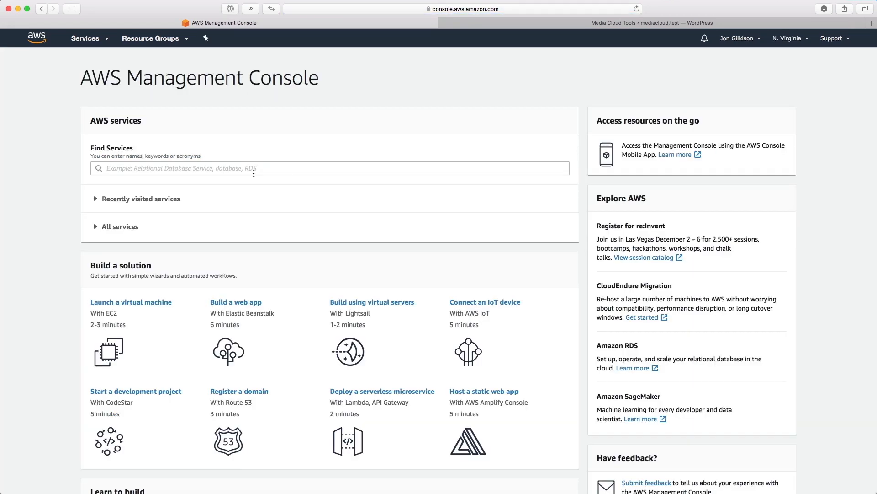
pyautogui.click(257, 169)
pyautogui.write('IAM')
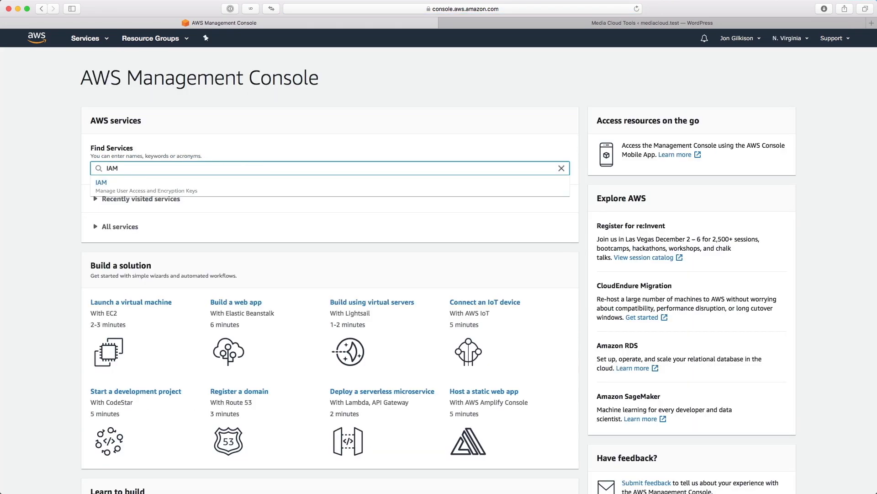
pyautogui.click(247, 187)
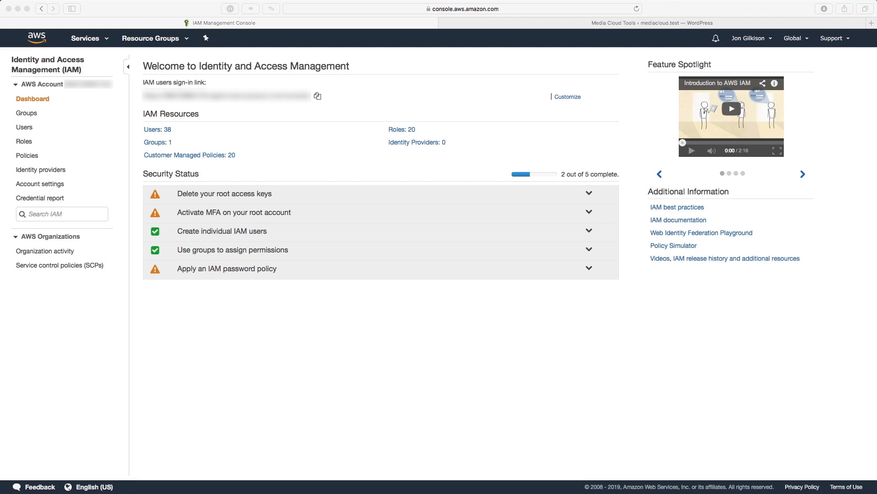
pyautogui.click(376, 342)
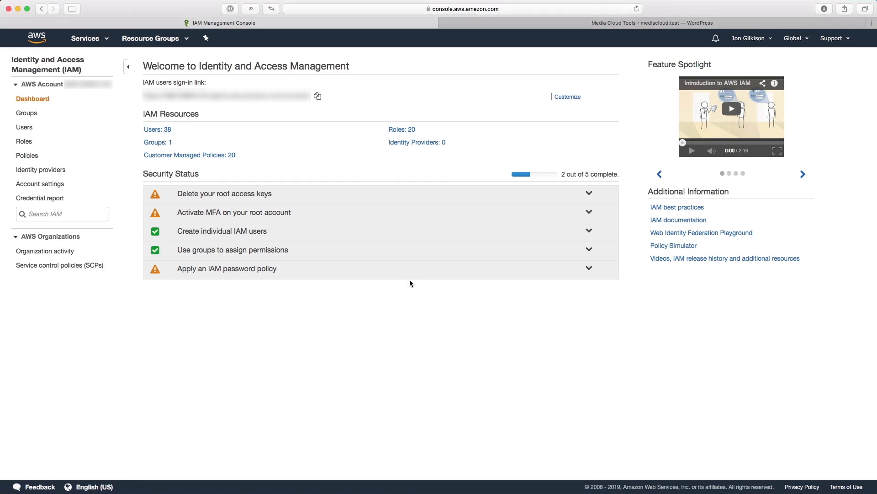
# - Start adding an IAM user named media-cloud-demo with programmatic access and continue to its permissions
pyautogui.click(23, 128)
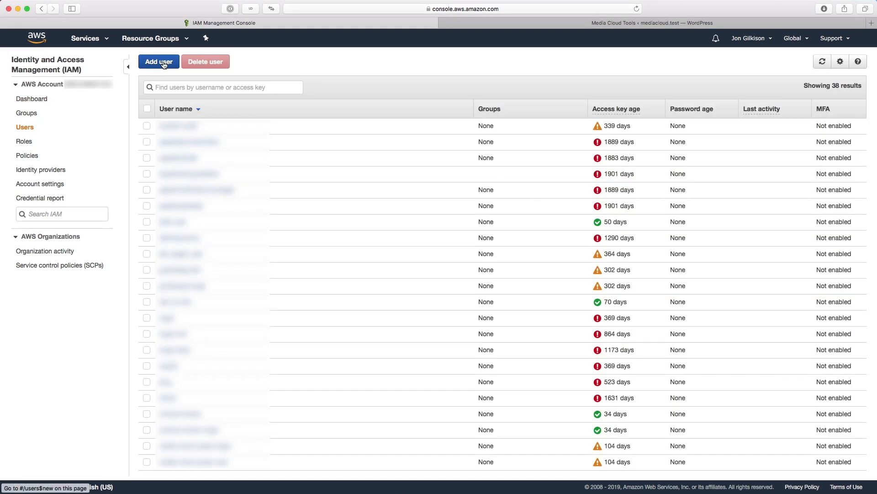
pyautogui.click(164, 62)
pyautogui.click(378, 131)
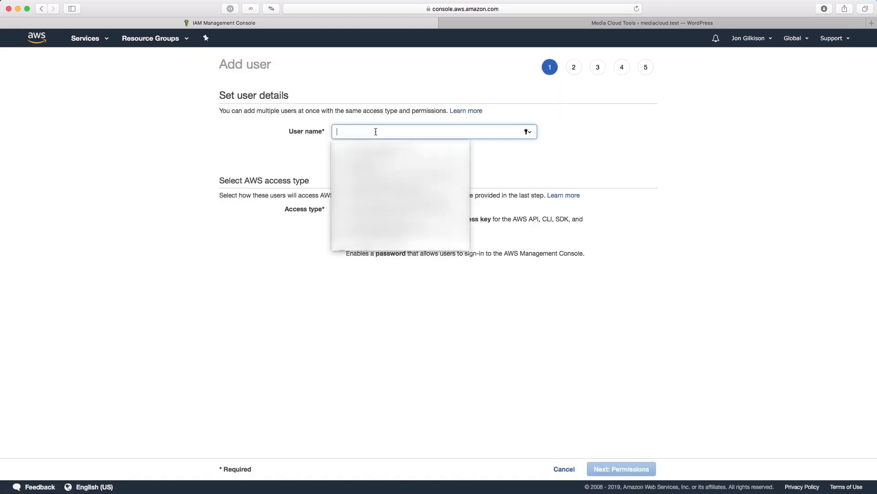
pyautogui.write('media-')
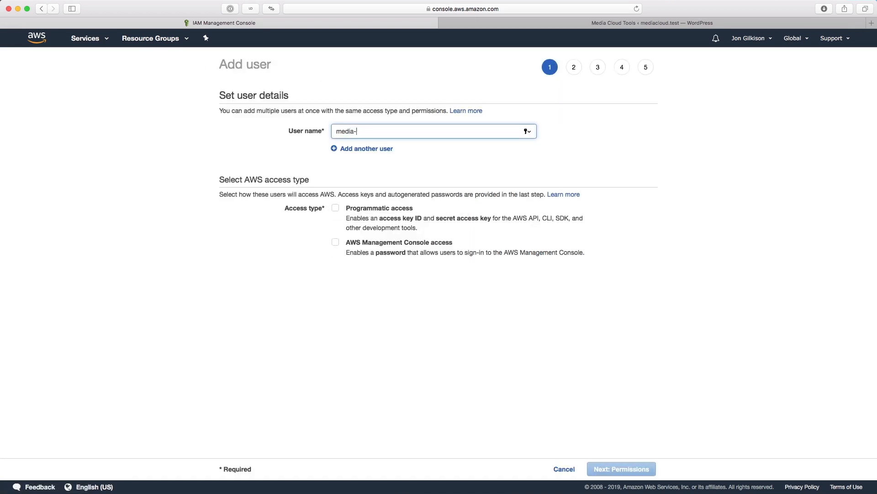
pyautogui.write('cloud-demo')
pyautogui.click(335, 209)
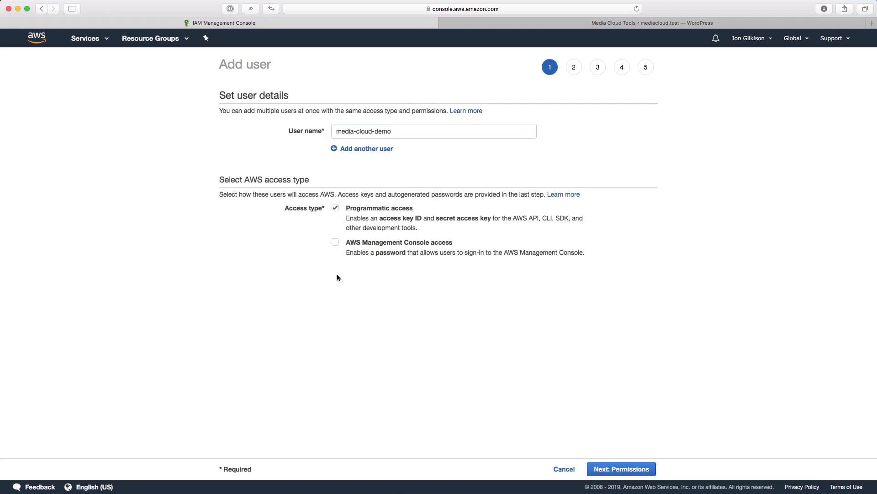
pyautogui.click(640, 469)
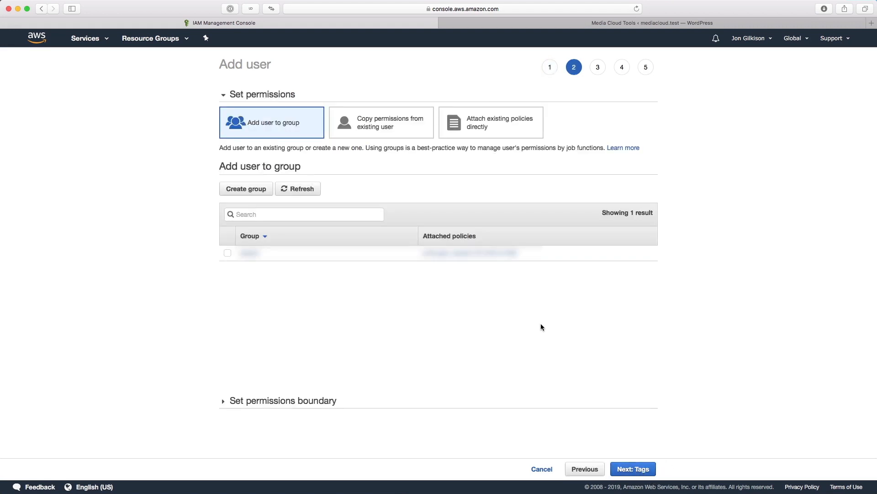
# - Choose to attach existing policies directly to the user, and start a new policy in the JSON editor
pyautogui.click(459, 134)
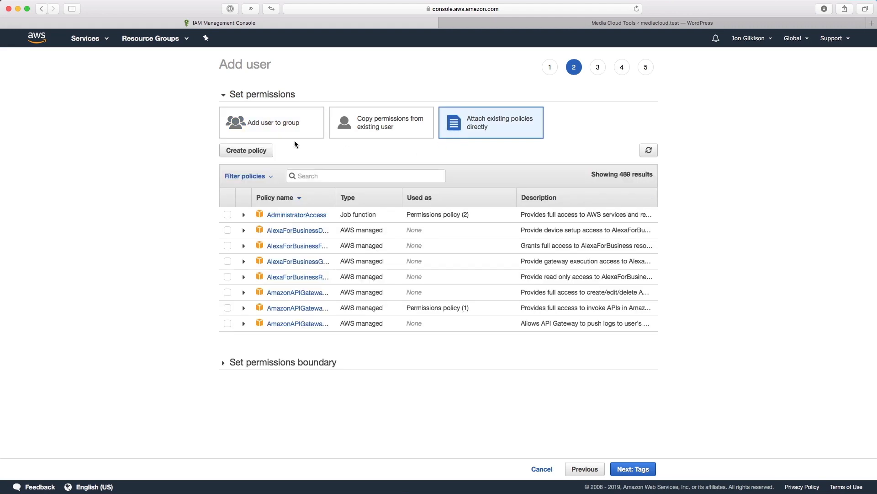
pyautogui.click(255, 154)
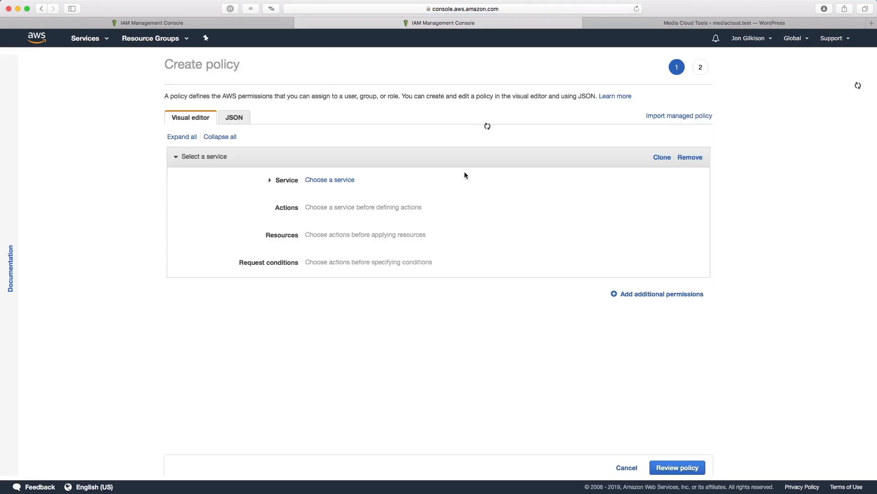
pyautogui.click(232, 119)
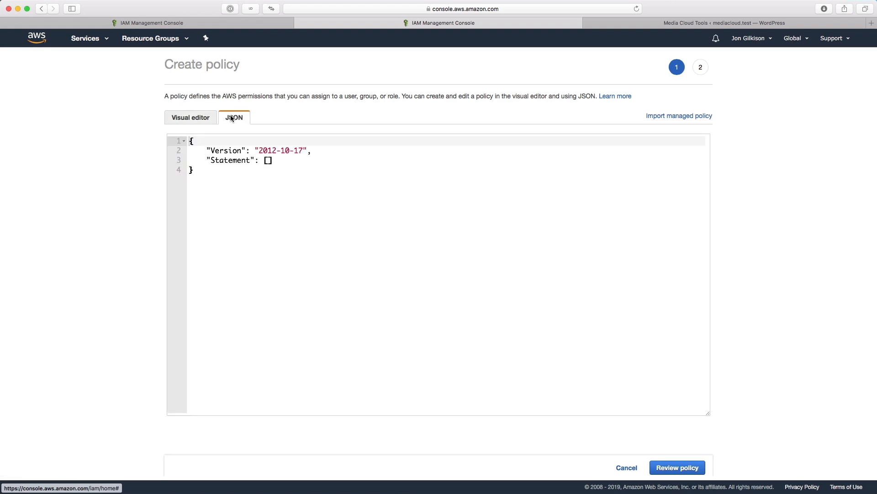
# - Replace the default policy JSON with the copied S3 policy template that allows the object and bucket actions on YOURBUCKET
pyautogui.press('super+Tab')
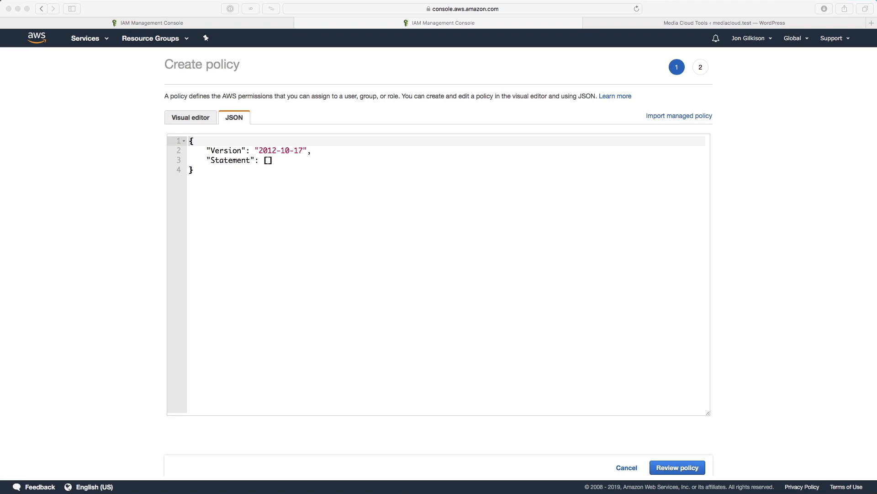
pyautogui.press('super+Tab')
pyautogui.click(505, 245)
pyautogui.press('super+a')
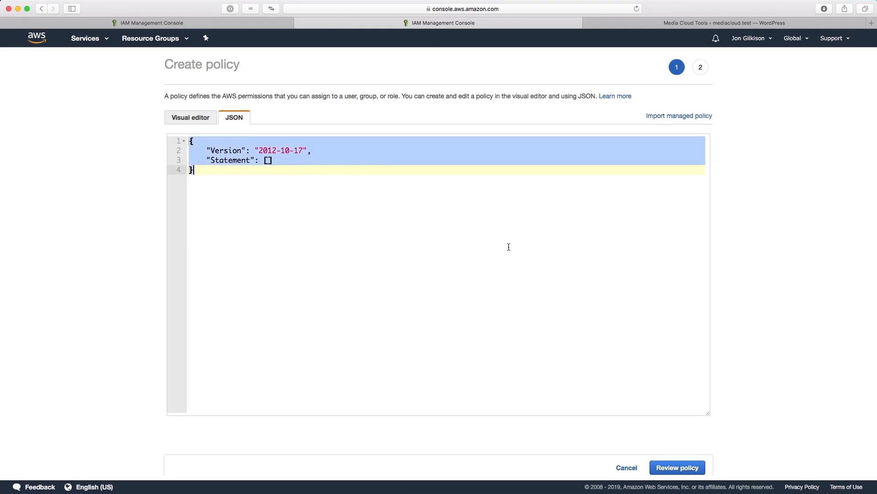
pyautogui.press('super+v')
pyautogui.scroll(2, 412, 229)
pyautogui.scroll(-3, 403, 238)
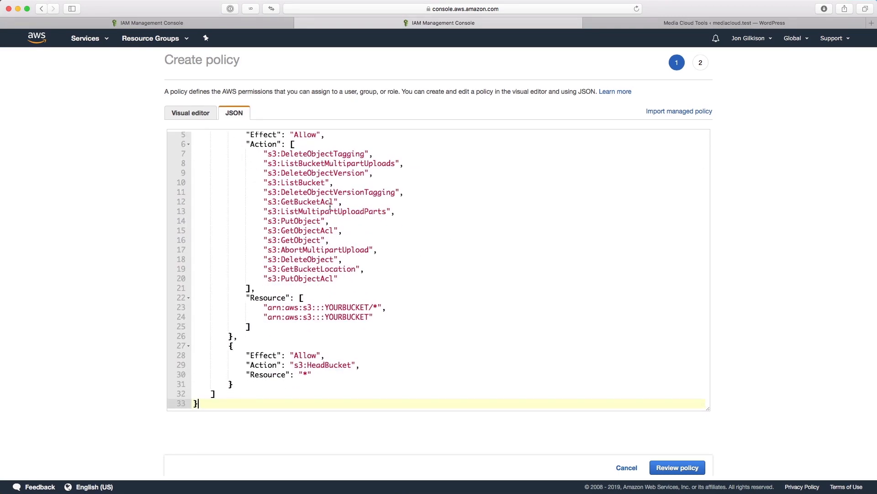
pyautogui.moveTo(362, 270); pyautogui.dragTo(296, 179)
pyautogui.click(369, 239)
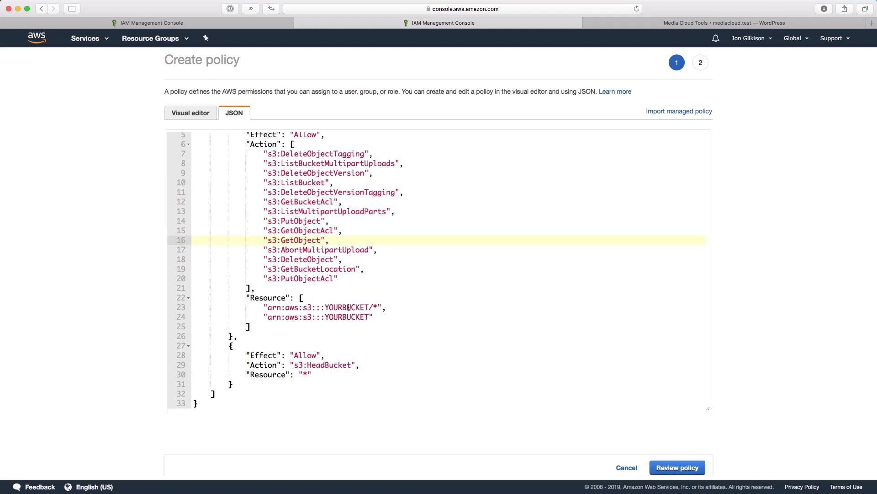
# - Replace YOURBUCKET with media-cloud-demo in both resource ARNs of the policy
pyautogui.doubleClick(349, 307)
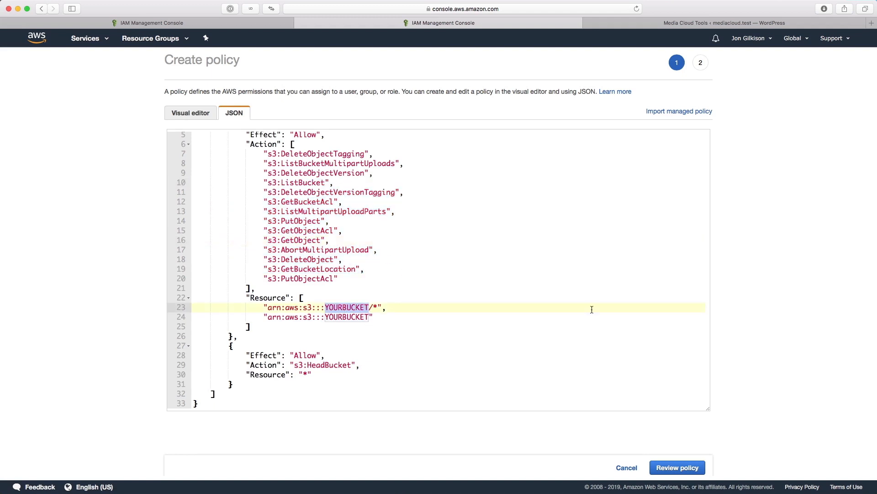
pyautogui.press('super+Tab')
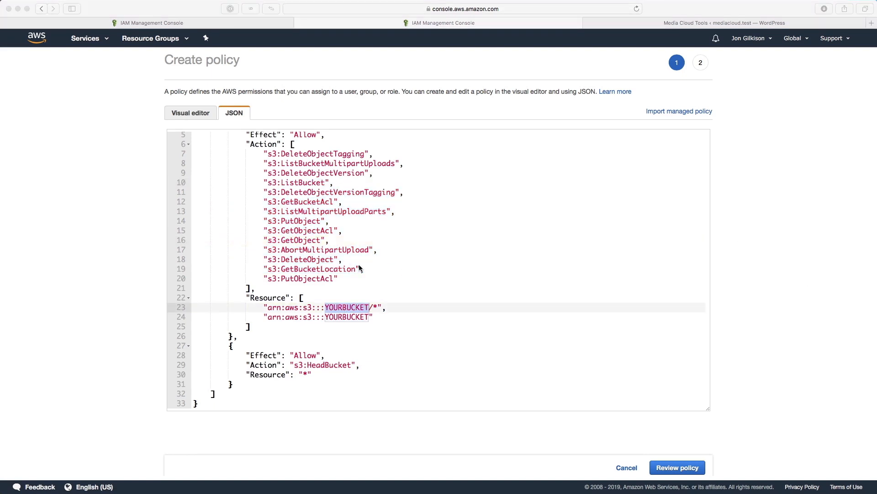
pyautogui.press('super+Tab')
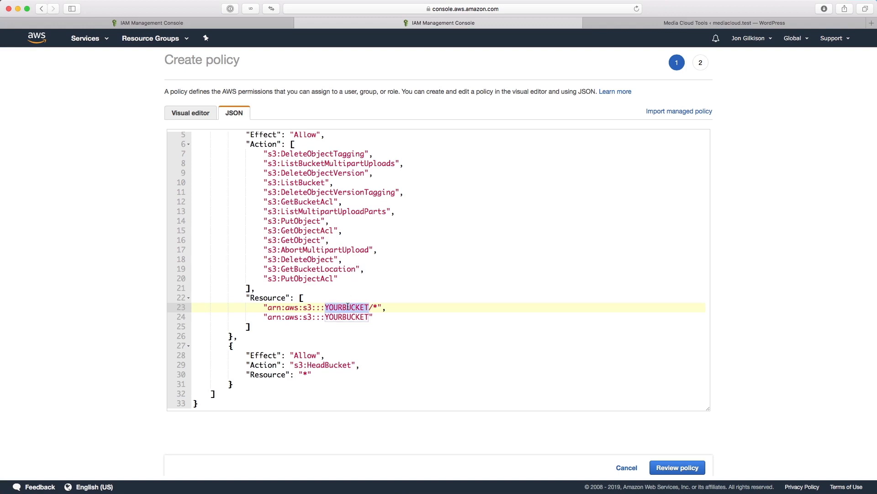
pyautogui.write('media')
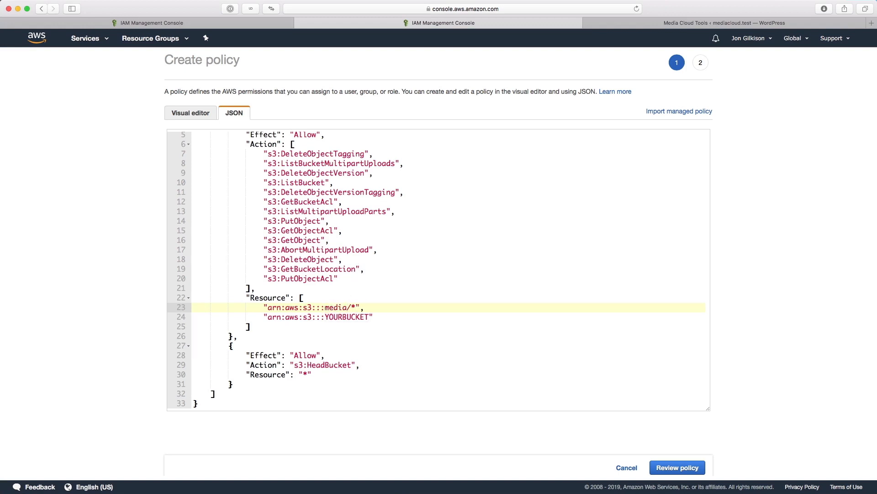
pyautogui.write('-cloud-demo')
pyautogui.hotkey('alt', 'shift', 'Left')
pyautogui.hotkey('alt', 'shift', 'Left')
pyautogui.hotkey('alt', 'shift', 'Left')
pyautogui.hotkey('alt', 'shift', 'Left')
pyautogui.press('Down')
pyautogui.press('Left')
pyautogui.hotkey('alt', 'shift', 'Left')
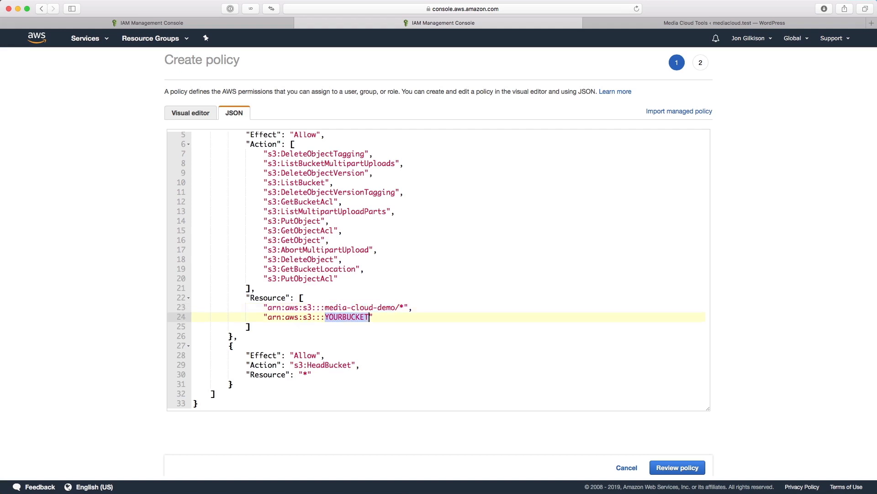
pyautogui.write('media-cloud-demo')
pyautogui.click(457, 363)
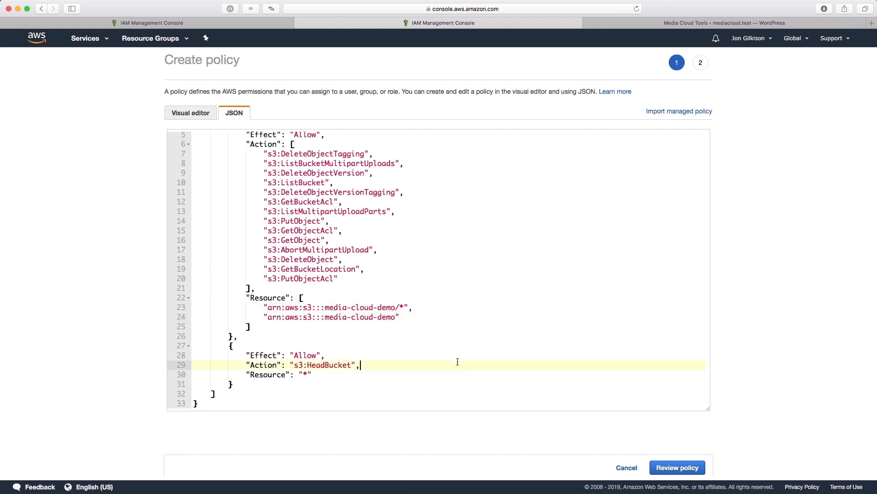
# - Review the policy, name it media-cloud-demo-policy and create it
pyautogui.click(664, 467)
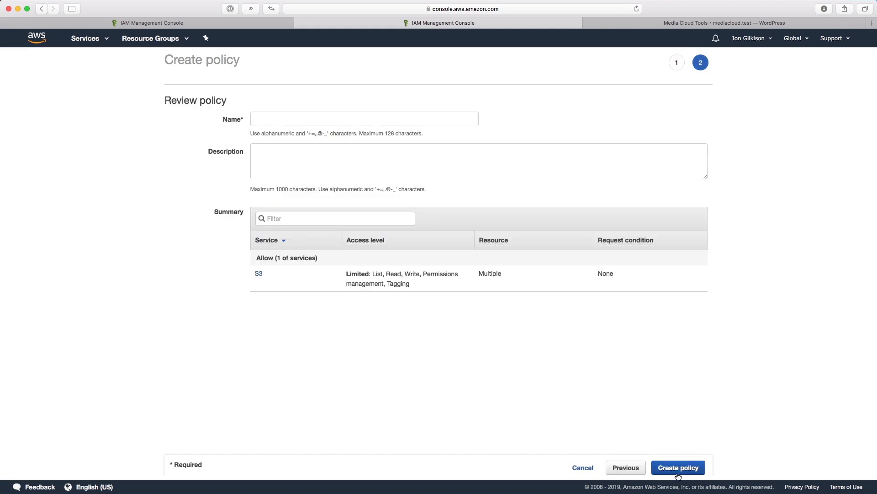
pyautogui.click(678, 467)
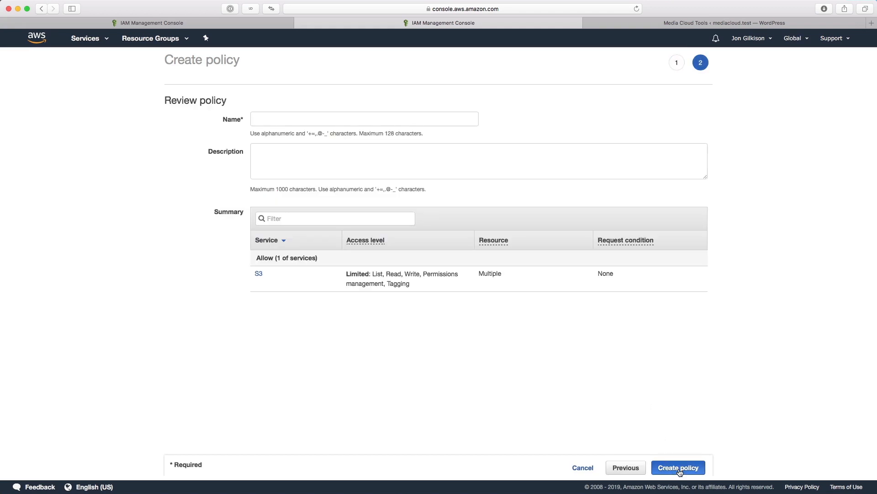
pyautogui.click(327, 119)
pyautogui.write('media-')
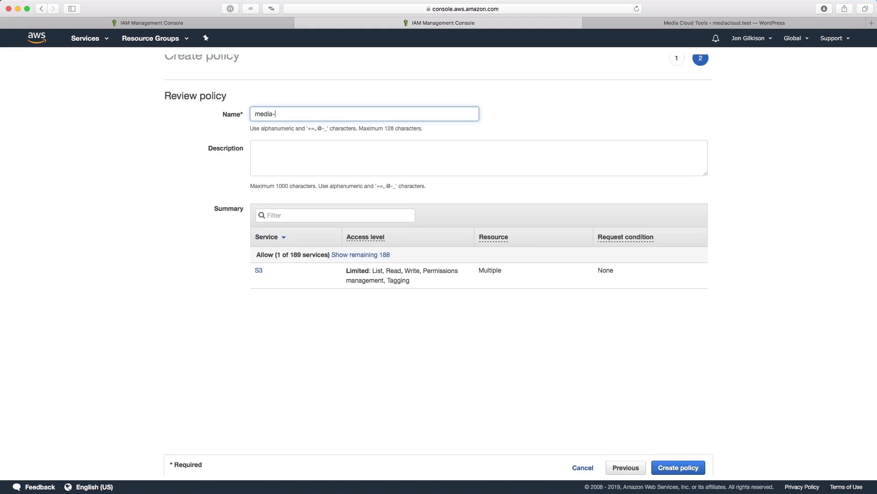
pyautogui.write('cloud-demo-policy')
pyautogui.click(671, 467)
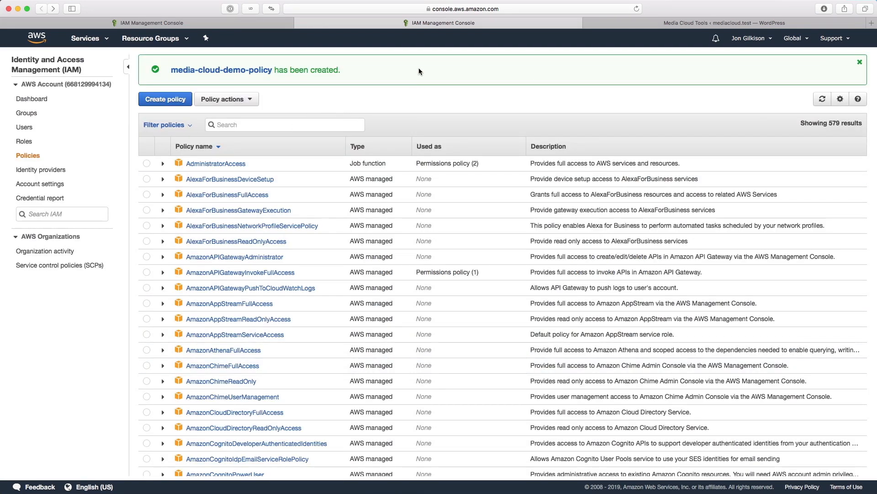
# - Return to the Add user page, refresh the policy list, filter it to customer managed policies and select media-cloud-demo-policy
pyautogui.press('super+w')
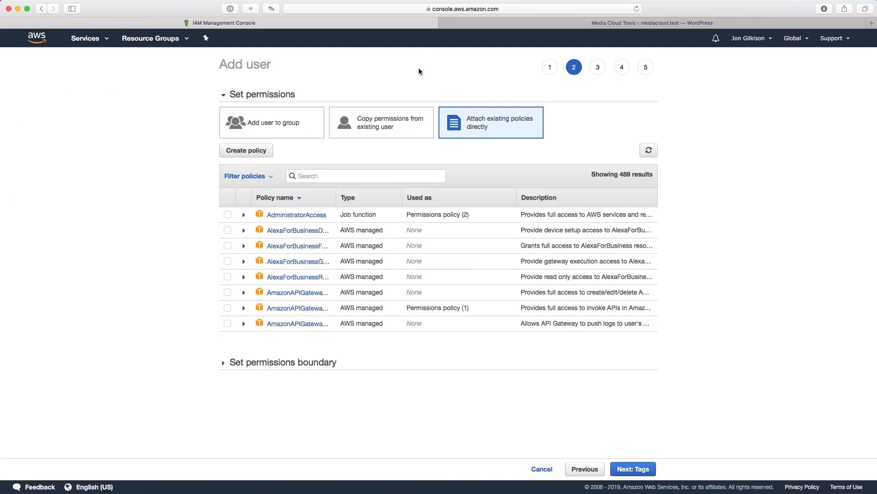
pyautogui.click(653, 155)
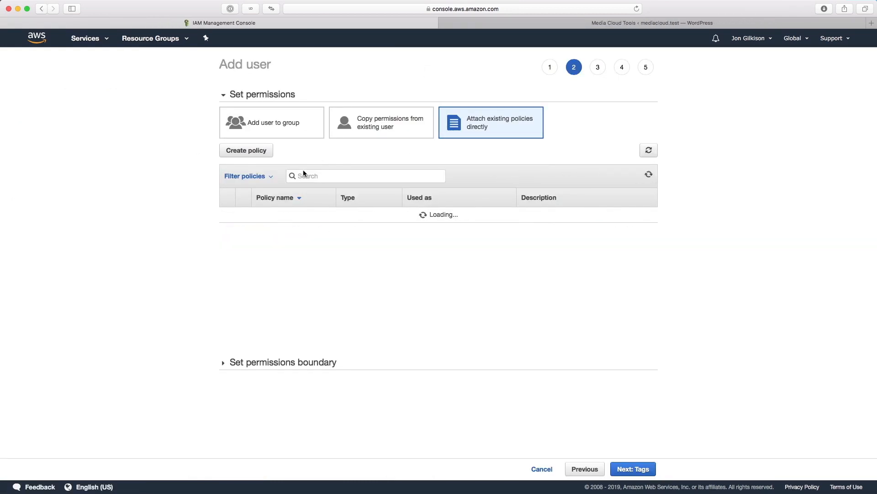
pyautogui.click(254, 177)
pyautogui.click(247, 229)
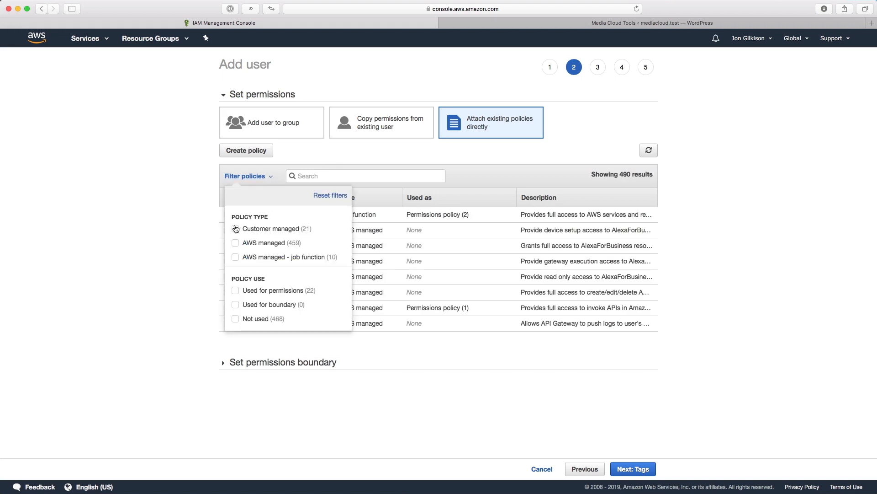
pyautogui.click(769, 229)
pyautogui.scroll(-5, 494, 229)
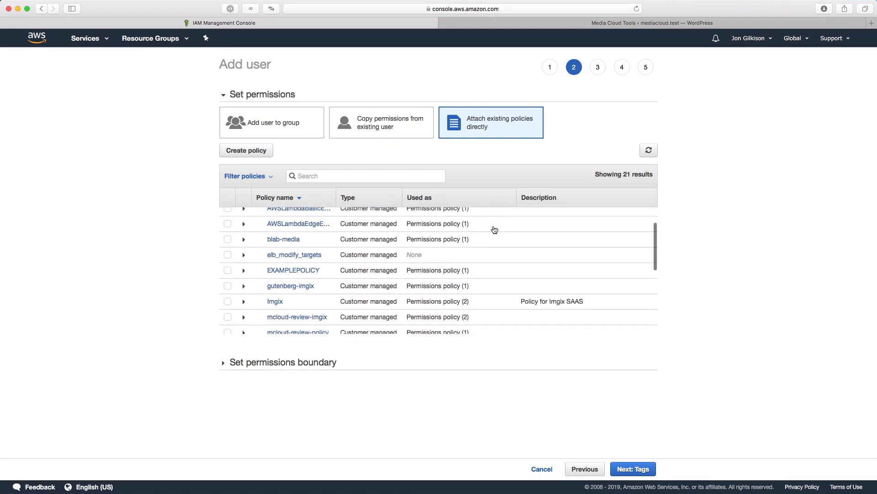
pyautogui.scroll(-5, 495, 230)
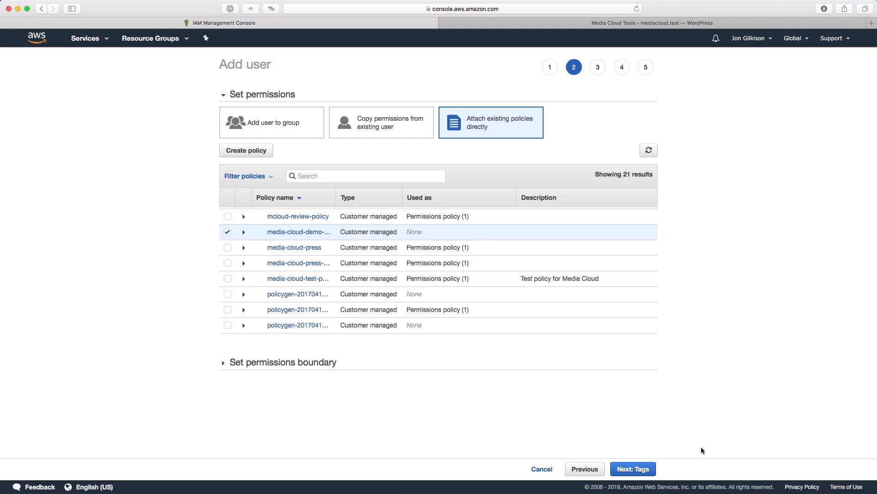
# - Skip the tags, review the media-cloud-demo user's details and create the user
pyautogui.click(647, 471)
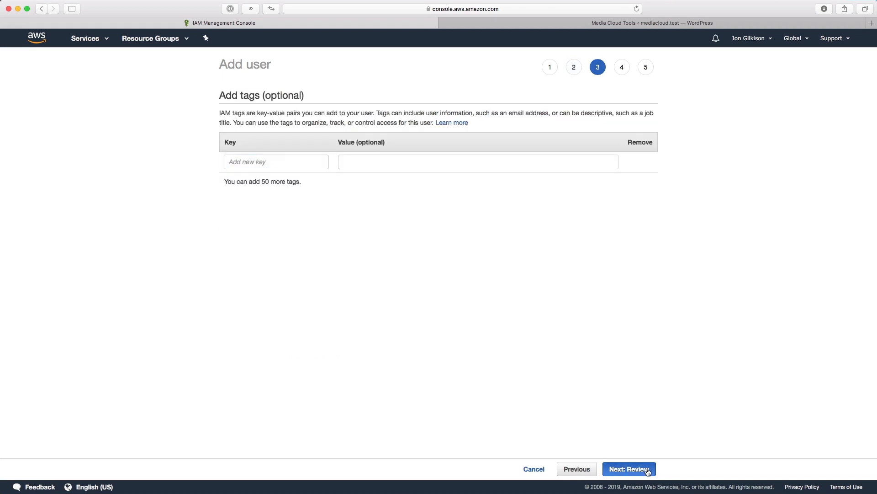
pyautogui.click(647, 471)
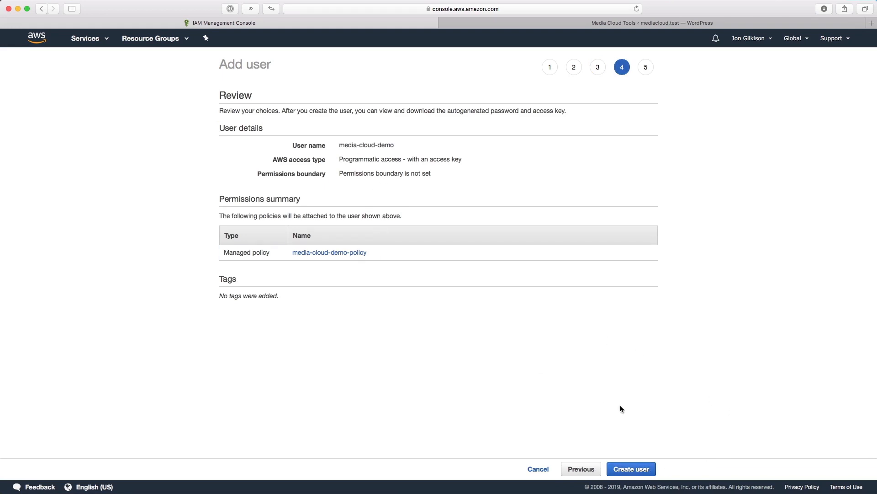
pyautogui.click(640, 471)
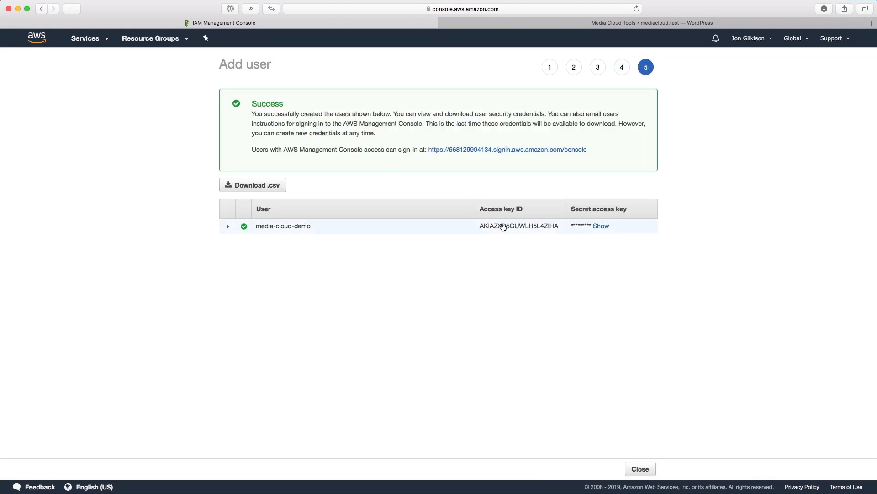
# - Reveal the new user's secret access key, and download the credentials as a CSV file and open it in a spreadsheet
pyautogui.click(601, 227)
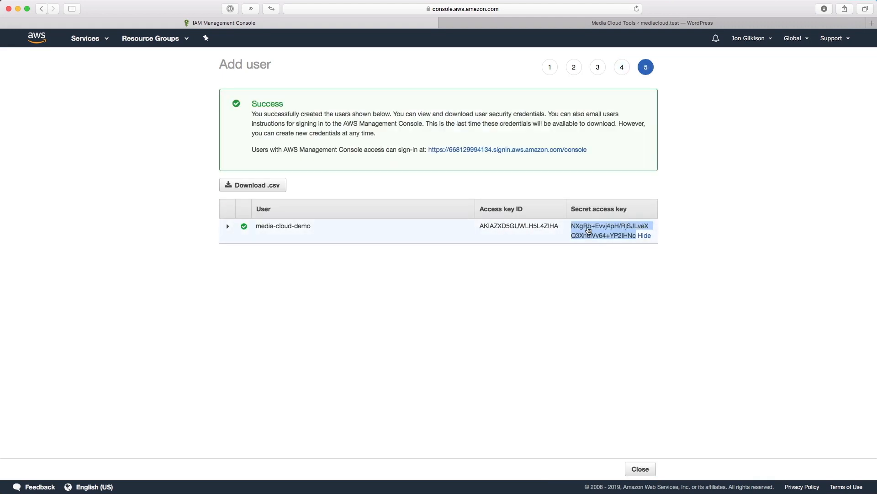
pyautogui.click(268, 187)
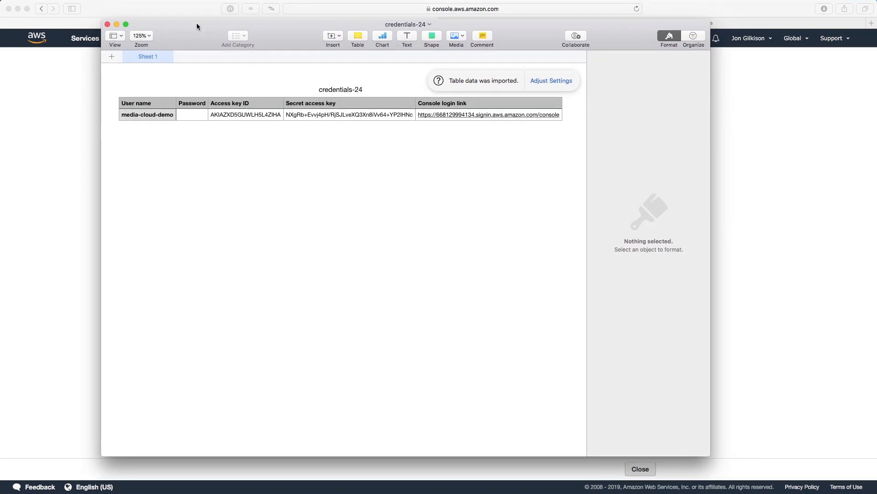
pyautogui.click(711, 131)
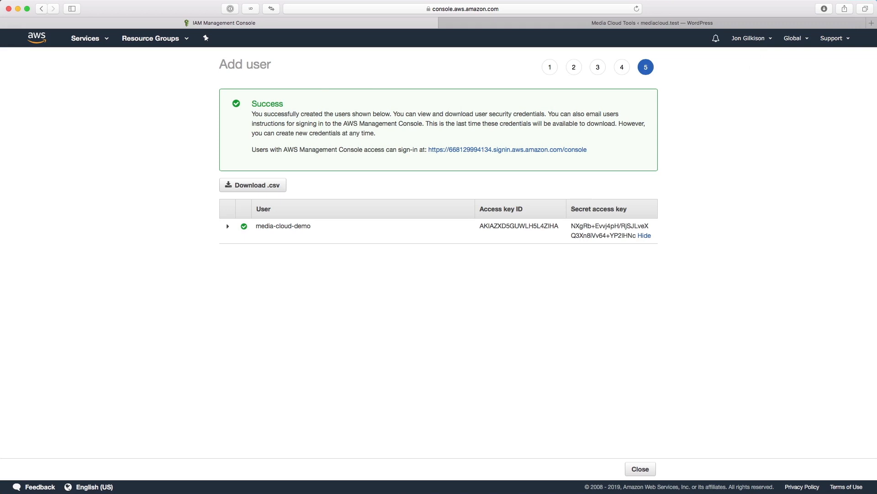
# - Switch to the WordPress Media Cloud page and open the Cloud Storage feature's settings at the provider settings section
pyautogui.press('super+Tab')
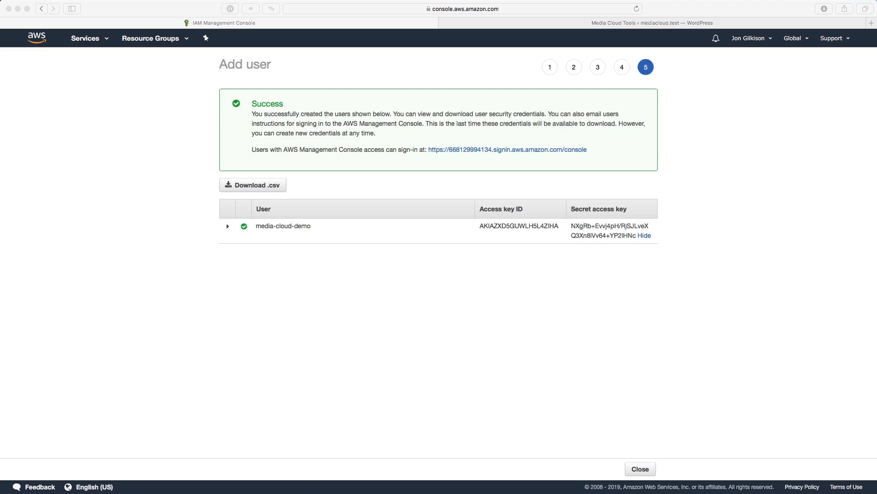
pyautogui.press('super+Tab')
pyautogui.click(547, 25)
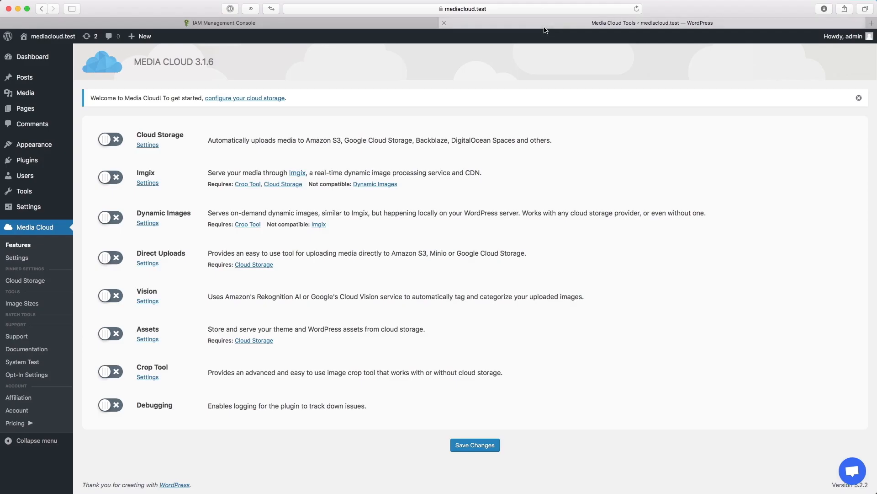
pyautogui.click(149, 145)
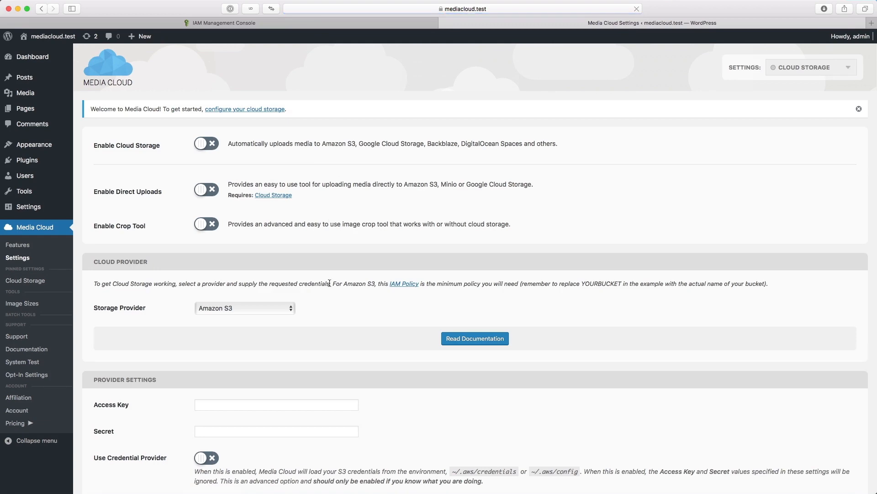
pyautogui.scroll(-5, 331, 256)
# - Copy the access key ID from the credentials spreadsheet into the Access Key field of the provider settings
pyautogui.click(266, 228)
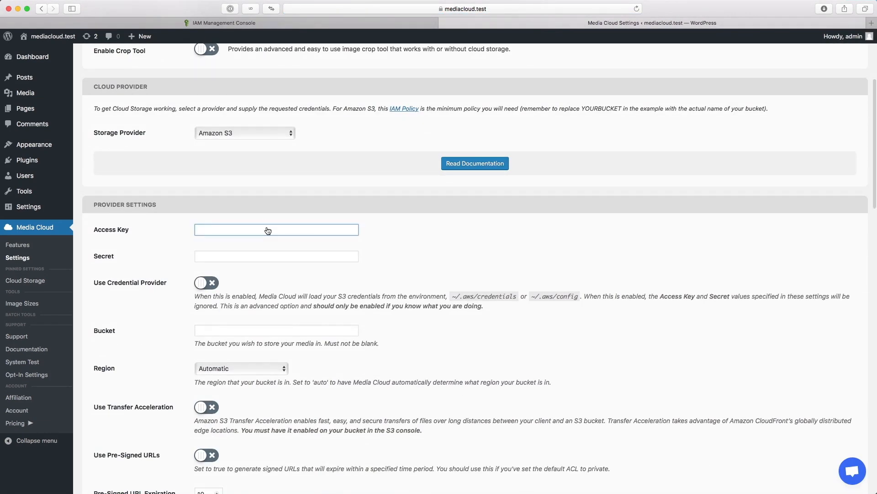
pyautogui.press('super+Tab')
pyautogui.click(249, 119)
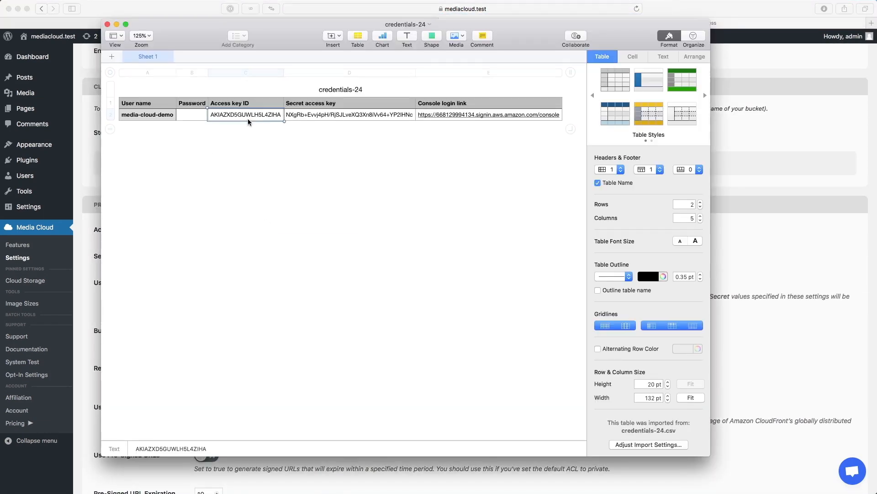
pyautogui.press('super+Tab')
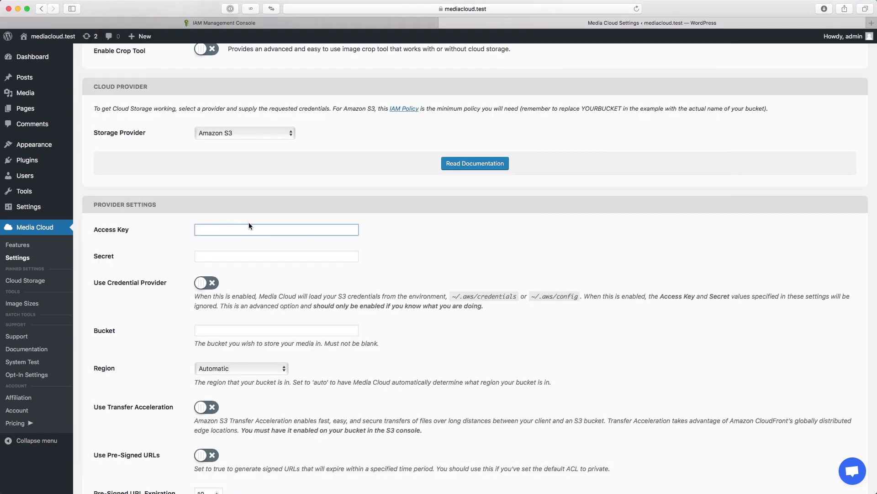
pyautogui.press('super+v')
# - Copy the secret access key from the credentials spreadsheet into the Secret field of the provider settings
pyautogui.press('super+Tab')
pyautogui.click(380, 116)
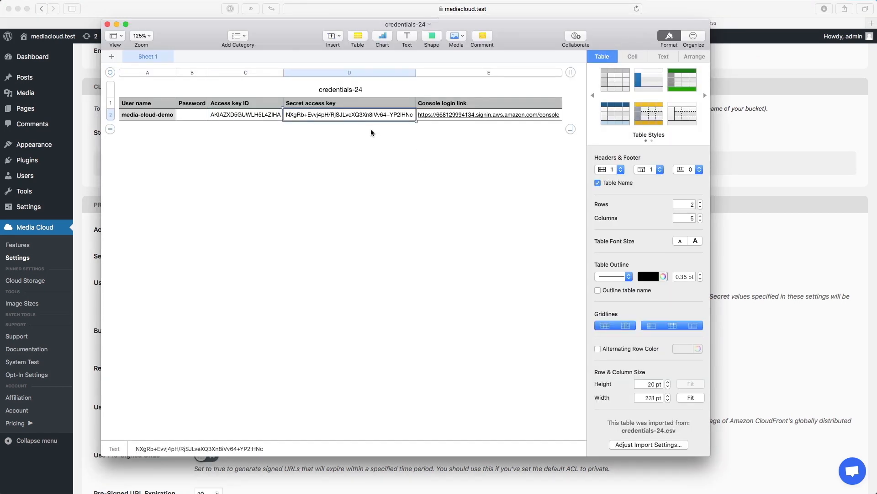
pyautogui.press('super+Tab')
pyautogui.click(288, 255)
pyautogui.press('super+v')
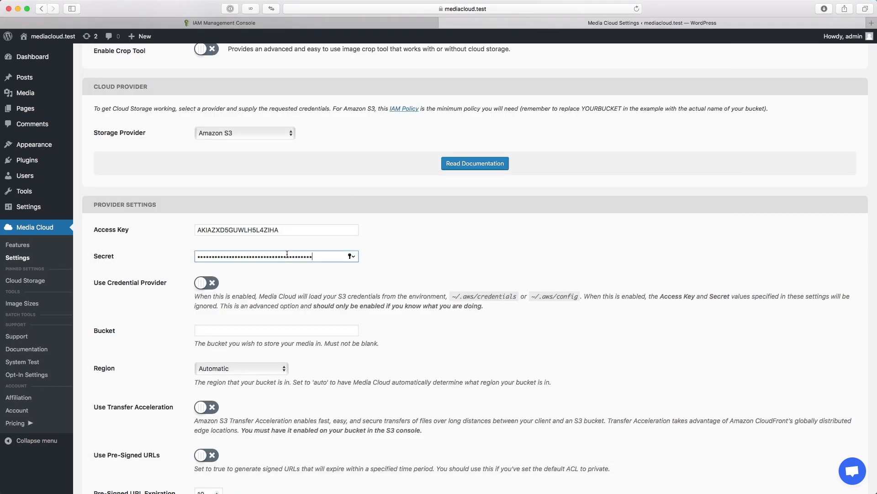
# - Set the bucket to media-cloud-demo and turn on Use Transfer Acceleration
pyautogui.scroll(-3, 310, 290)
pyautogui.click(279, 252)
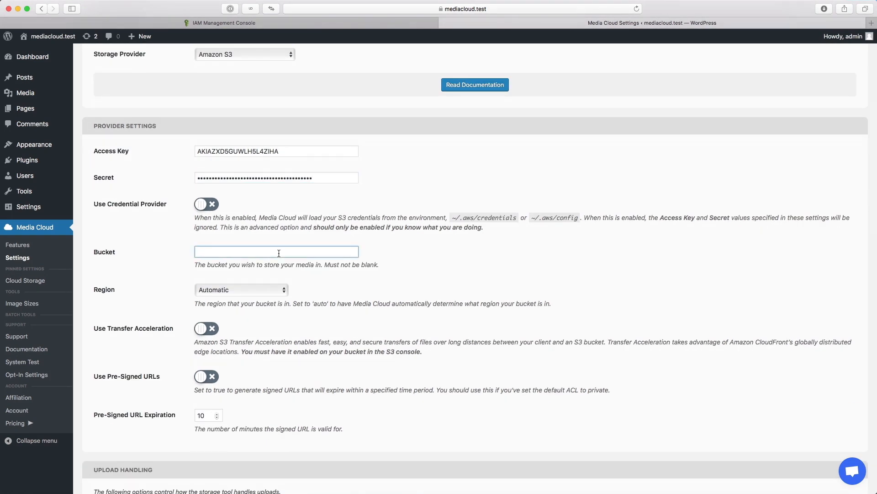
pyautogui.write('media-cloud-demo')
pyautogui.click(255, 327)
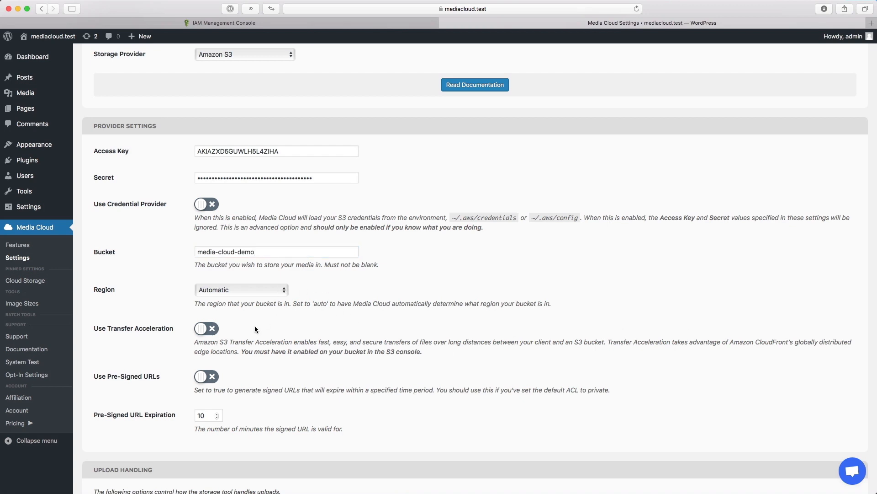
pyautogui.click(212, 333)
# - Save the provider settings with the upload options at their defaults, then enable Cloud Storage and save again
pyautogui.scroll(-5, 297, 343)
pyautogui.scroll(-8, 372, 349)
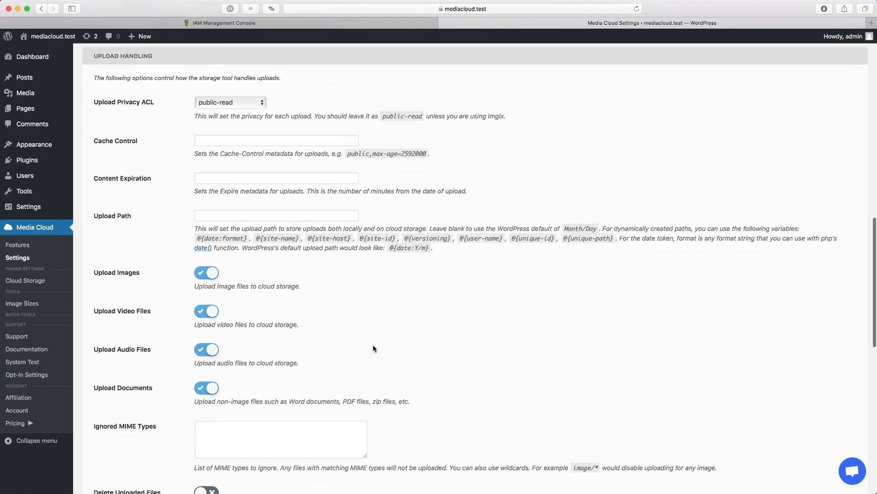
pyautogui.scroll(-11, 374, 346)
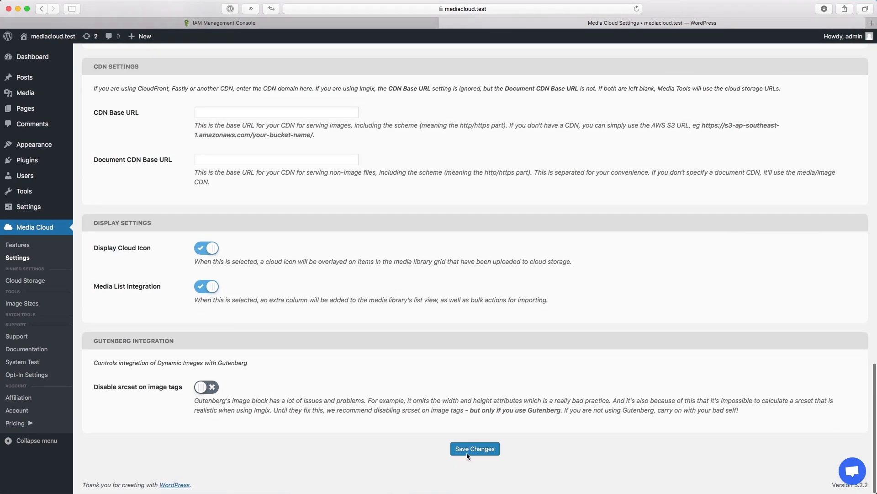
pyautogui.click(471, 450)
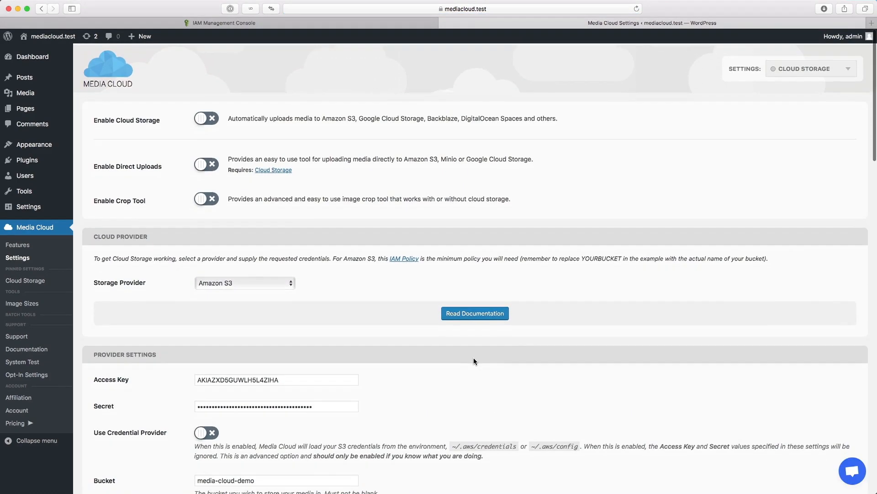
pyautogui.scroll(-20, 332, 271)
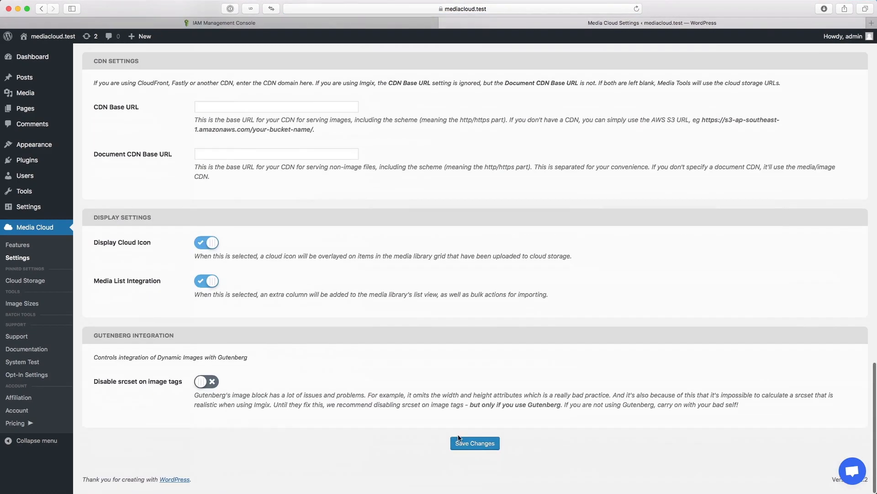
pyautogui.click(474, 448)
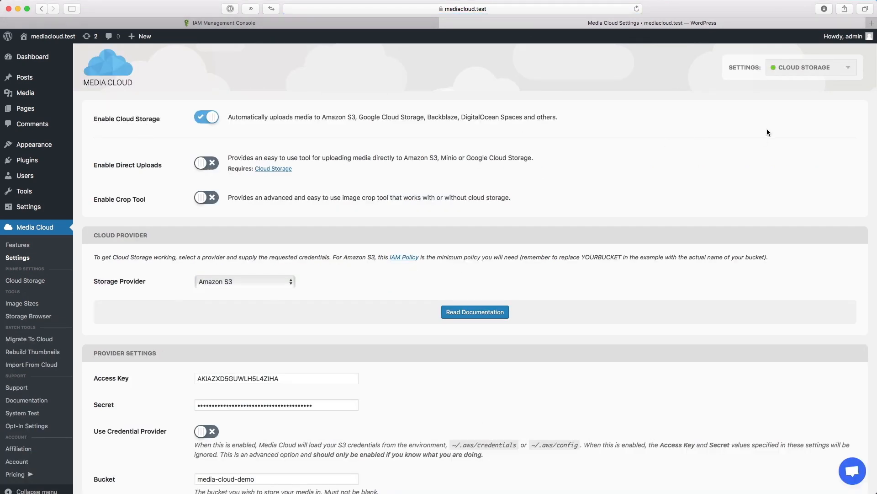
# - Run Media Cloud's system compatibility test on the storage configuration
pyautogui.click(27, 413)
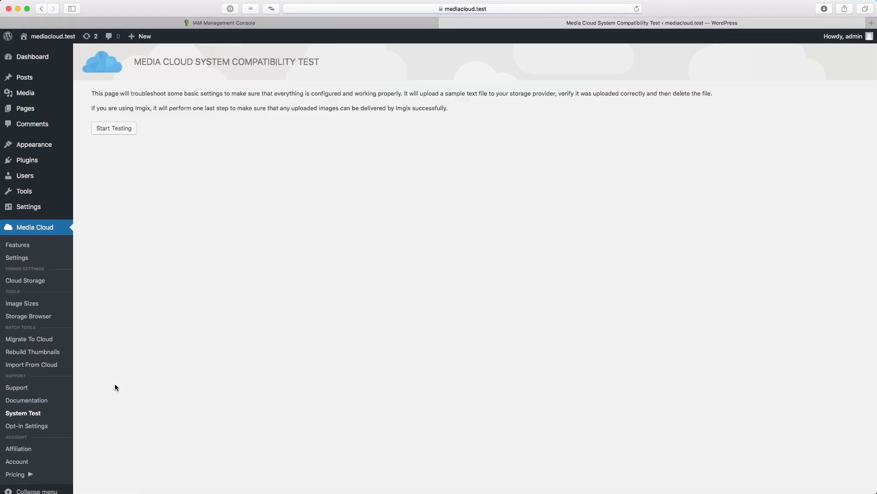
pyautogui.click(115, 131)
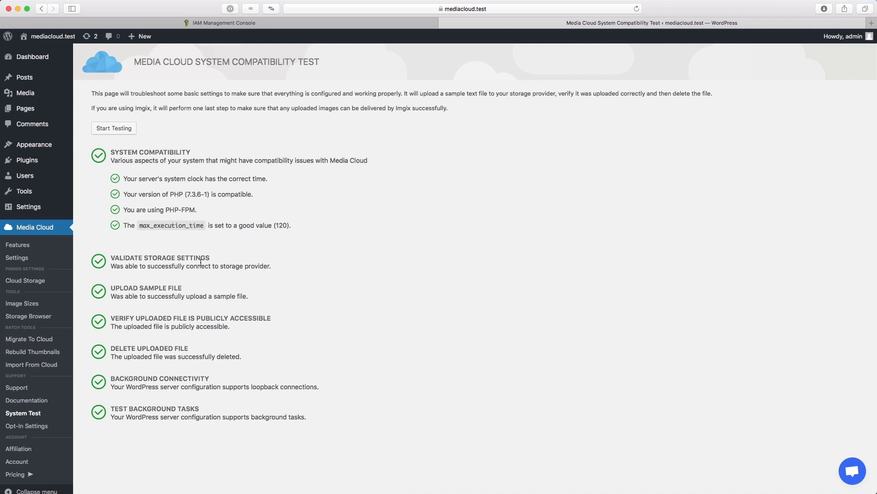
# - Open the media library and upload the beach photo JPG file from the computer
pyautogui.click(25, 108)
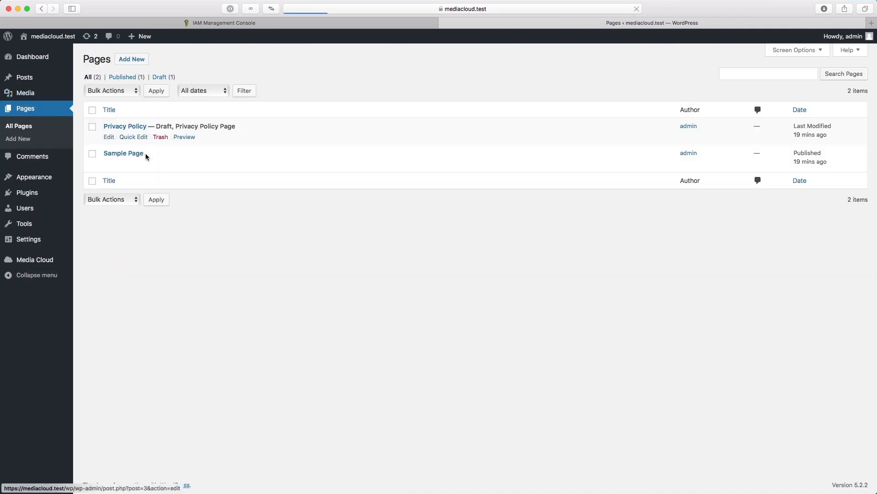
pyautogui.click(28, 93)
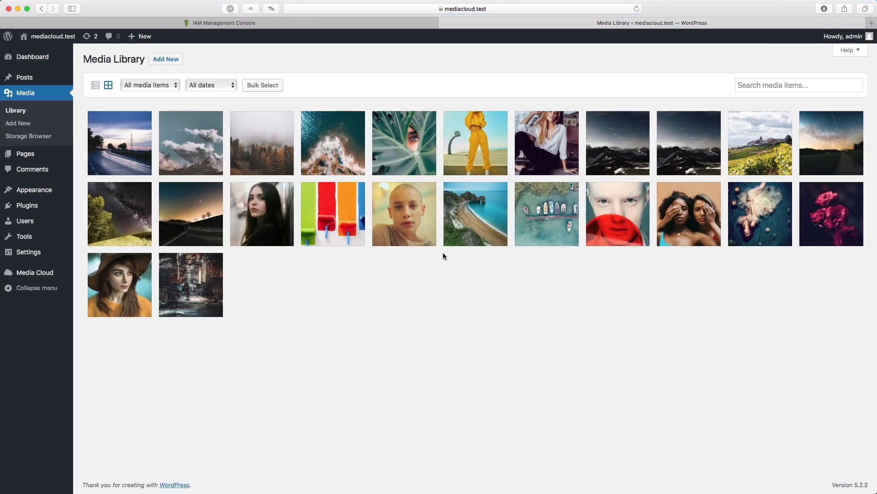
pyautogui.press('super+Tab')
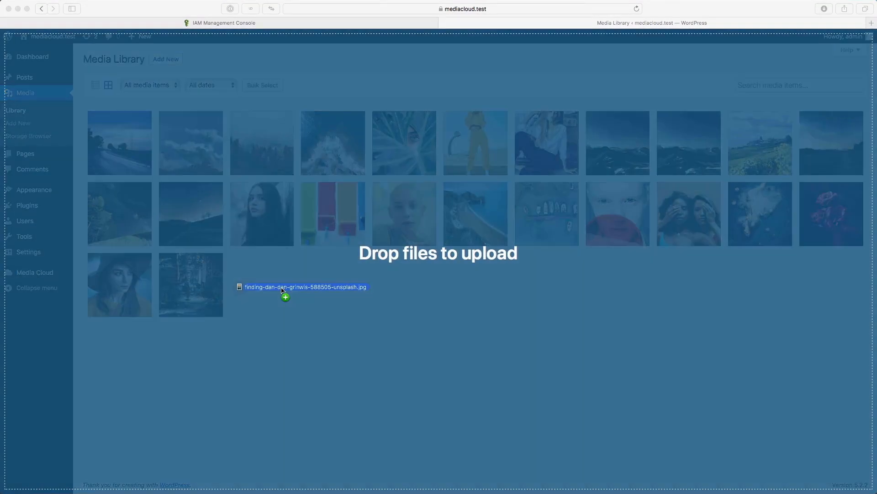
pyautogui.moveTo(283, 290); pyautogui.dragTo(298, 307)
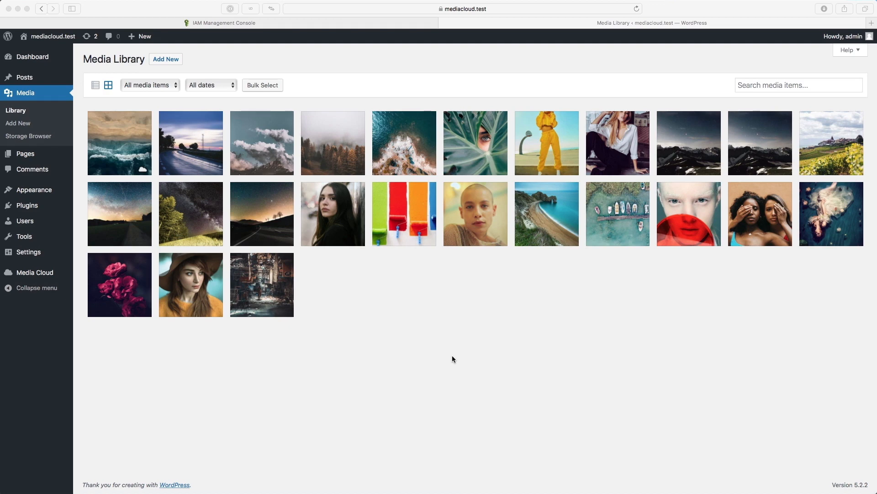
# - Examine the uploaded photo's storage info and its storage URL in a new tab, and return to the media library
pyautogui.click(451, 355)
pyautogui.click(144, 172)
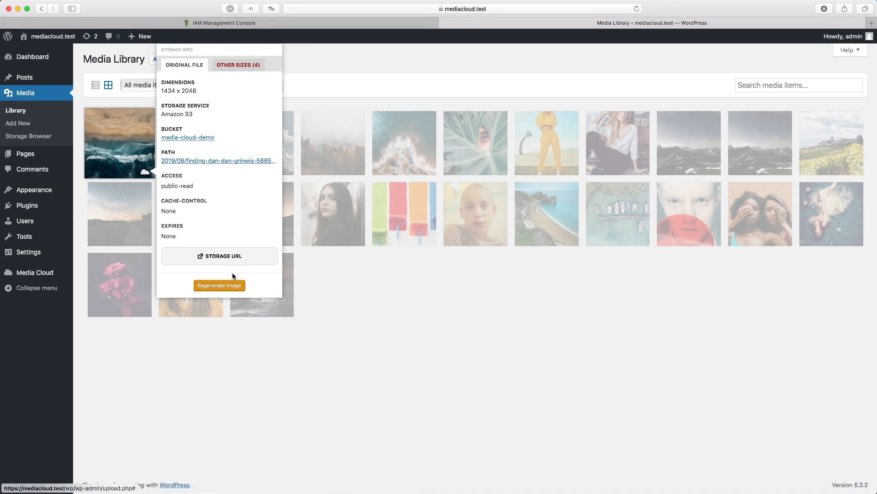
pyautogui.click(231, 256)
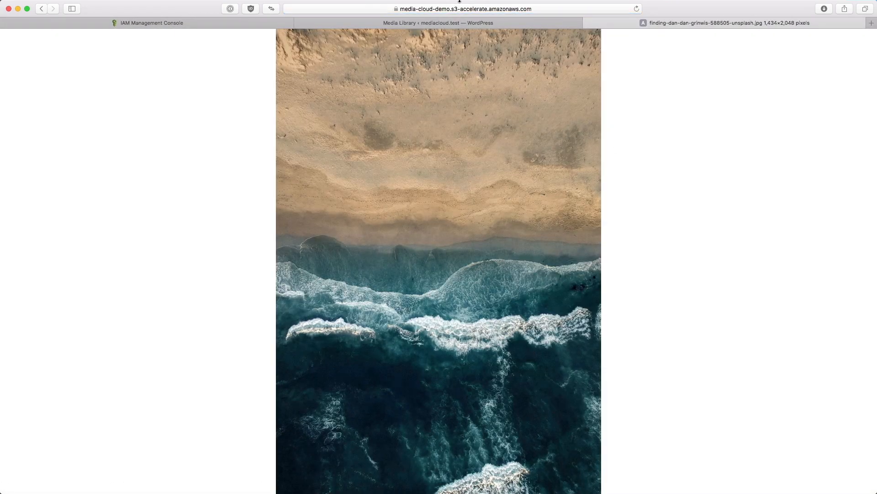
pyautogui.click(460, 11)
pyautogui.press('Escape')
pyautogui.press('super+w')
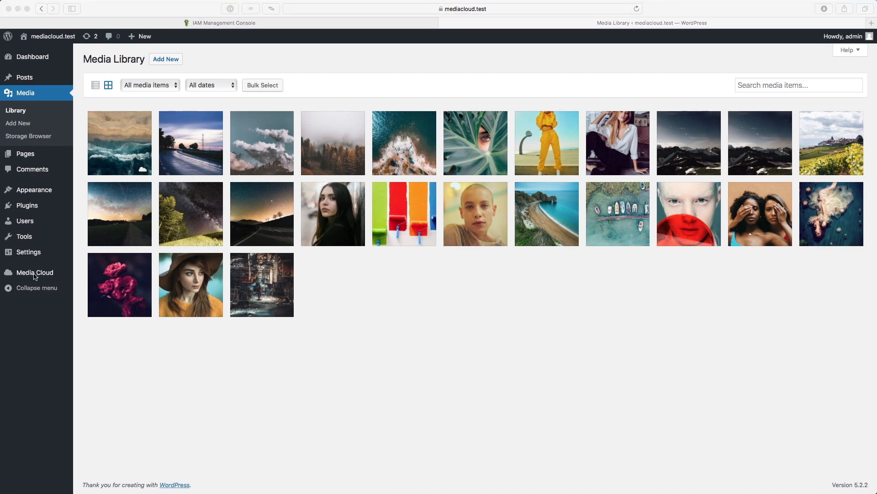
# - Migrate the existing uploads to cloud storage, with Skip Imported on and the default sort order, and close the completion dialog
pyautogui.moveTo(46, 276)
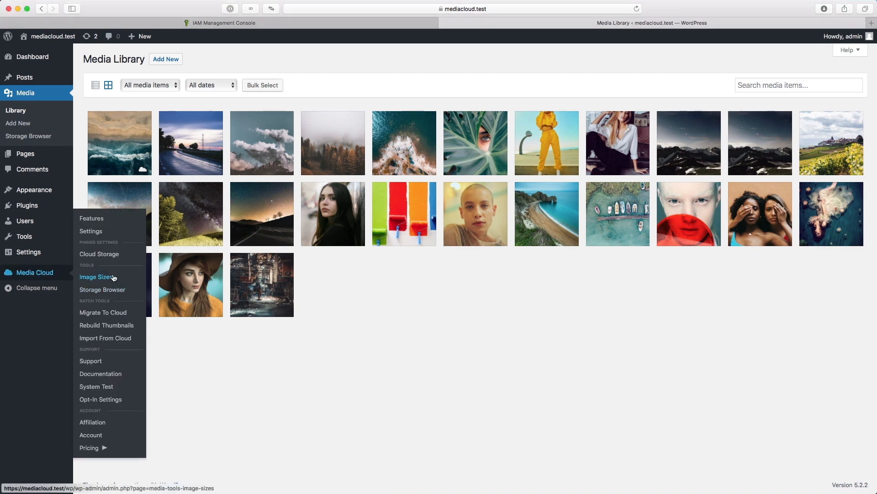
pyautogui.click(125, 315)
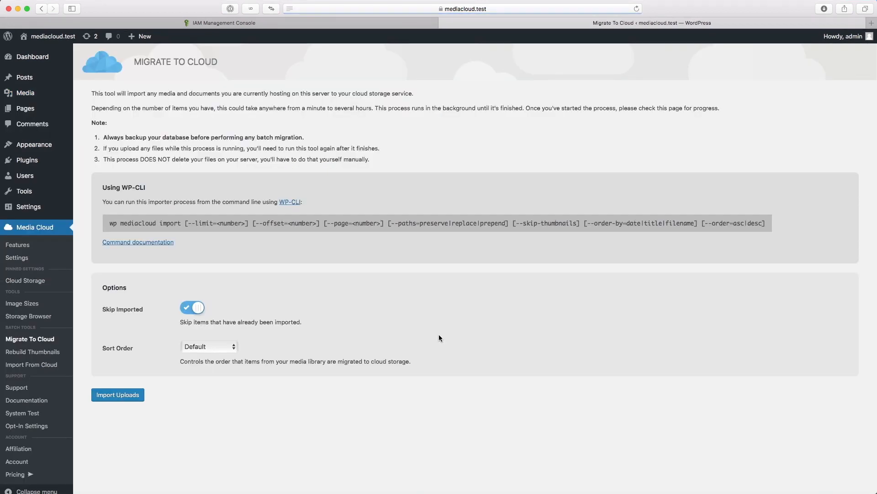
pyautogui.click(117, 394)
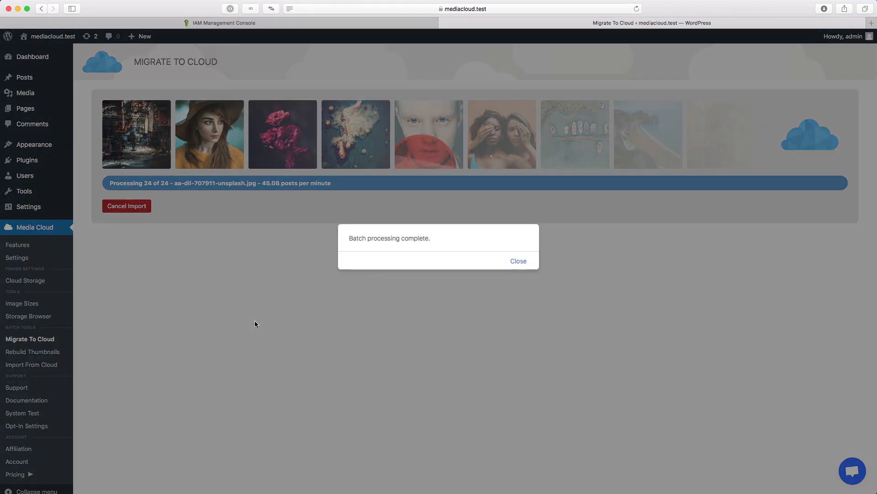
pyautogui.click(518, 261)
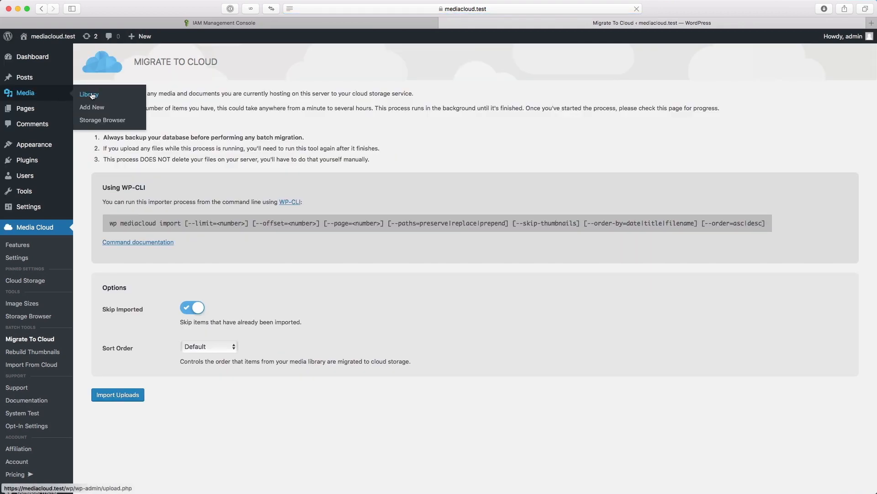
# - In the media library, examine the storage info of the woman-in-hat photo and its storage URL in a new tab, and return to the library
pyautogui.click(91, 93)
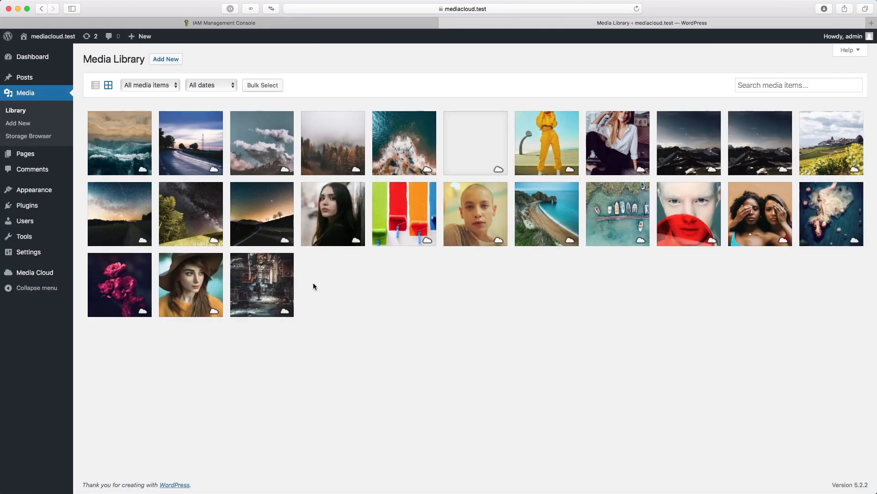
pyautogui.click(288, 312)
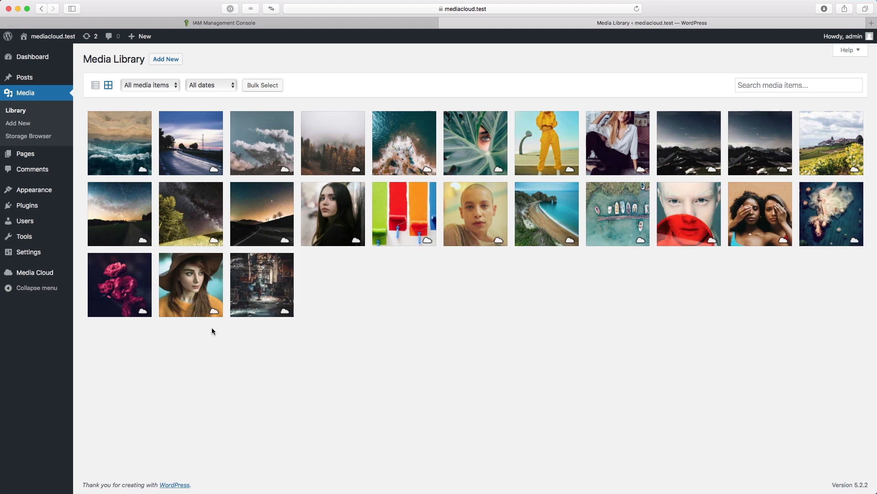
pyautogui.click(214, 312)
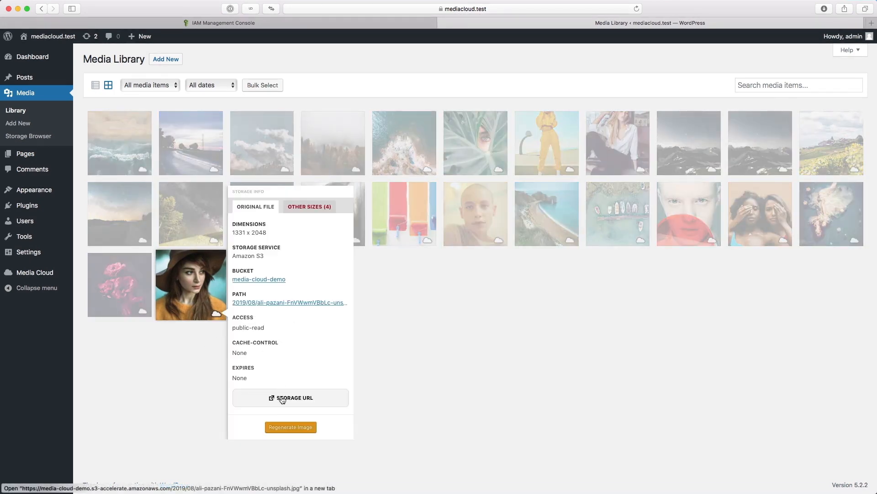
pyautogui.click(282, 398)
pyautogui.click(400, 8)
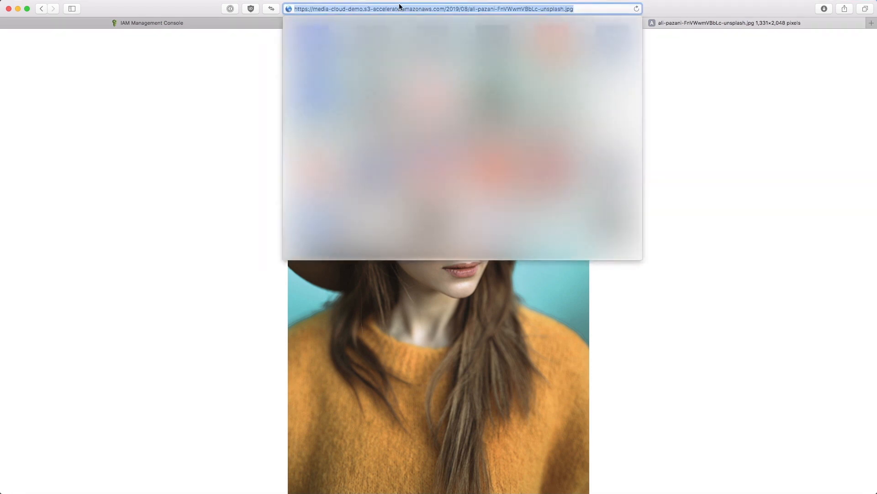
pyautogui.click(784, 114)
pyautogui.press('super+w')
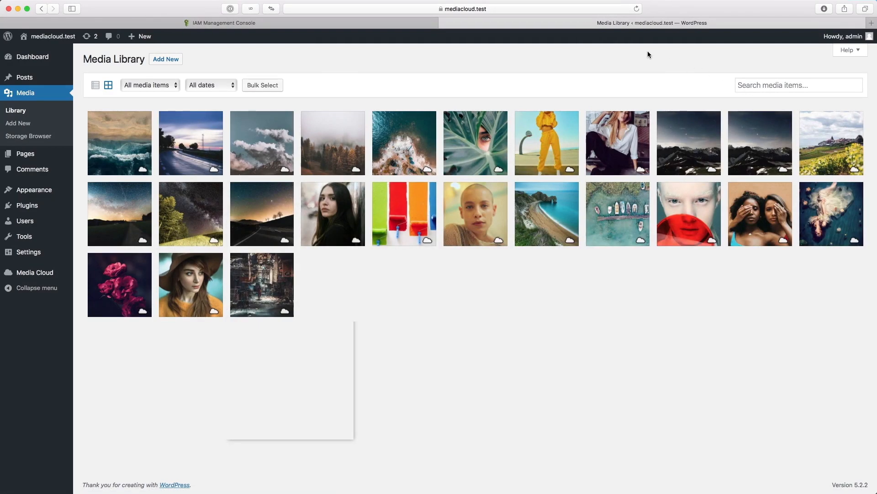
# - Visit the site and inspect the HTML source URLs of the woman-in-hat photo in the first post
pyautogui.moveTo(37, 38)
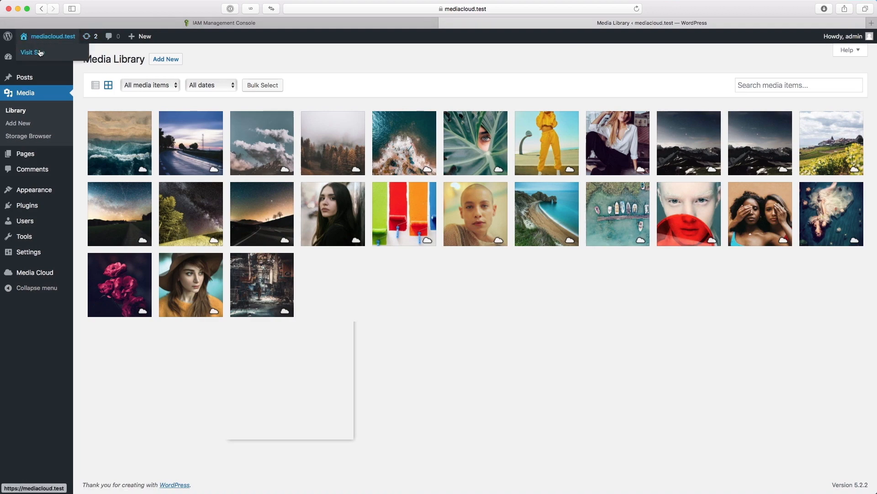
pyautogui.click(38, 52)
pyautogui.scroll(-10, 464, 72)
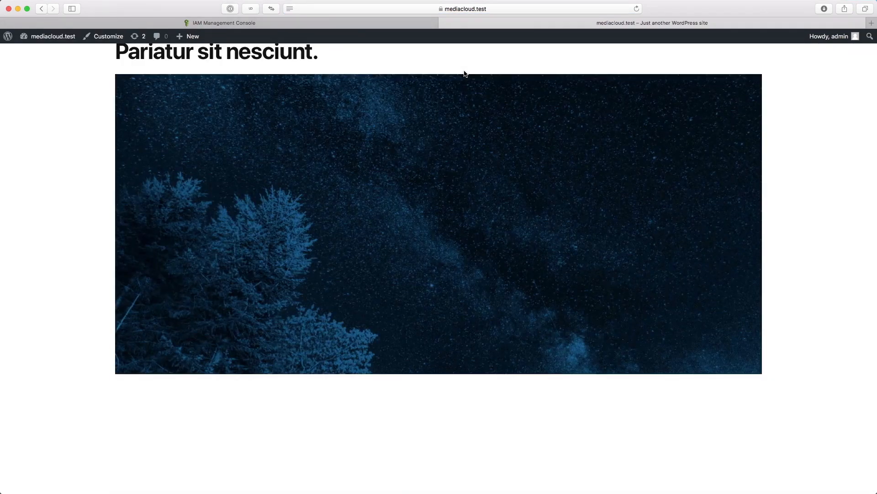
pyautogui.scroll(-7, 456, 61)
pyautogui.rightClick(349, 140)
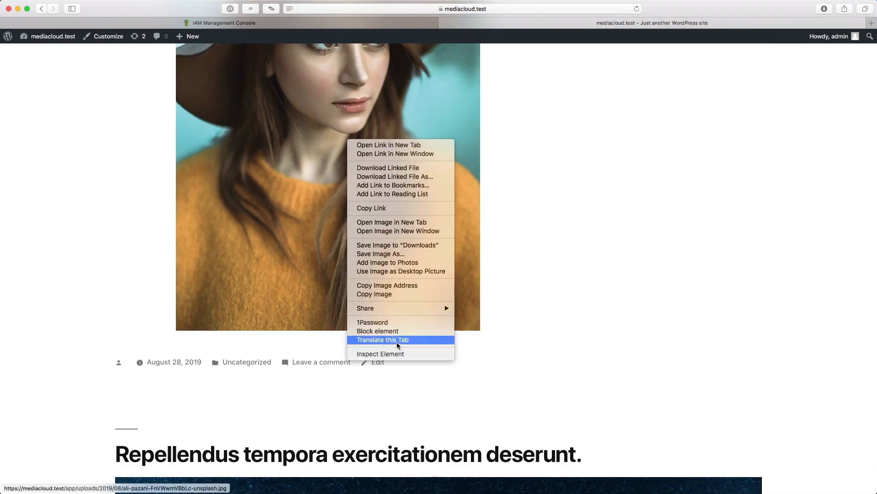
pyautogui.click(397, 354)
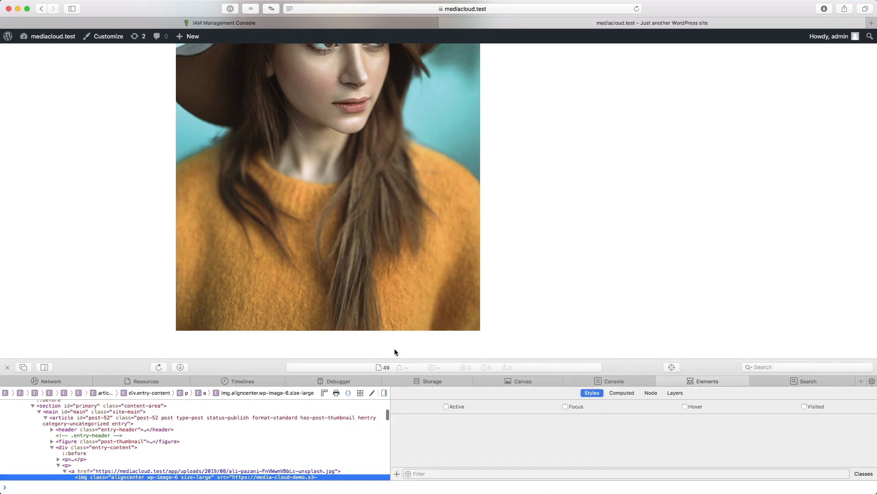
pyautogui.scroll(-3, 155, 468)
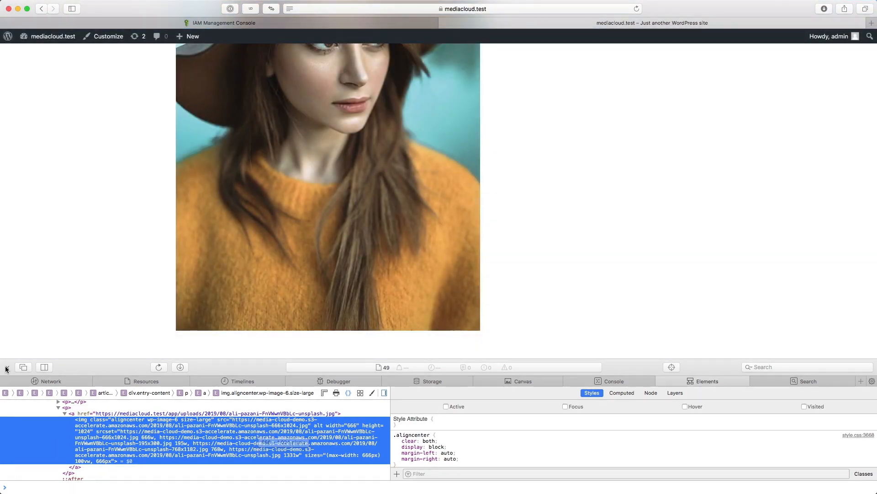
pyautogui.click(7, 367)
pyautogui.scroll(15, 39, 399)
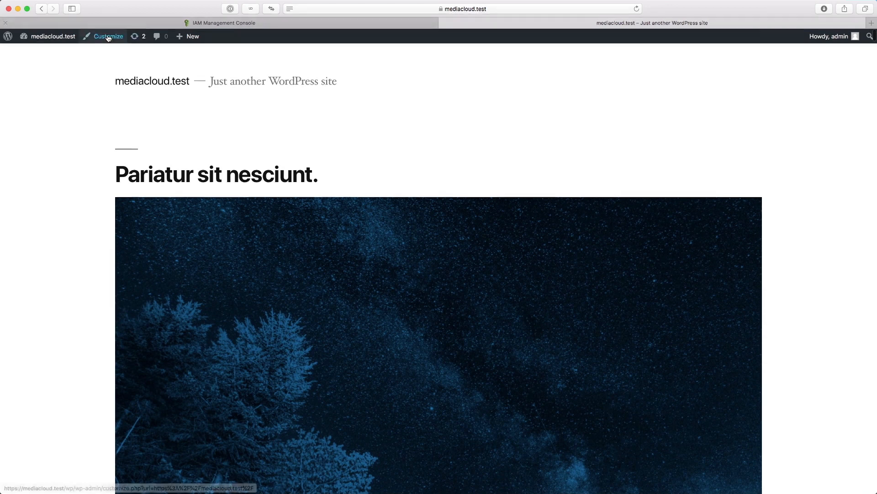
# - Return to the dashboard, enable Direct Uploads in Media Cloud's features, and save the changes
pyautogui.click(53, 52)
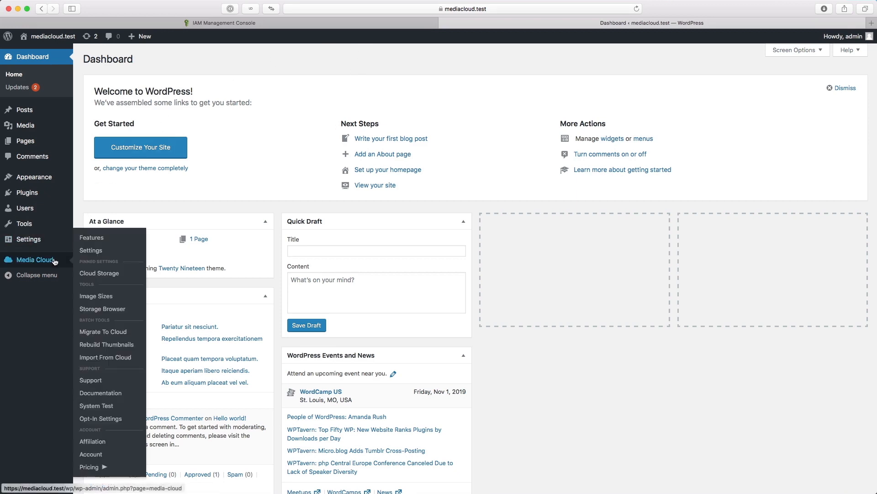
pyautogui.moveTo(55, 261)
pyautogui.click(136, 242)
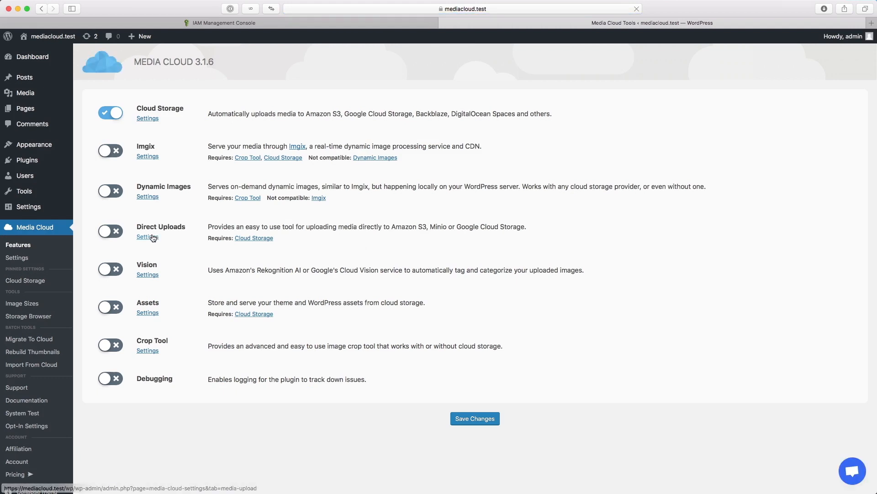
pyautogui.click(112, 231)
pyautogui.click(466, 425)
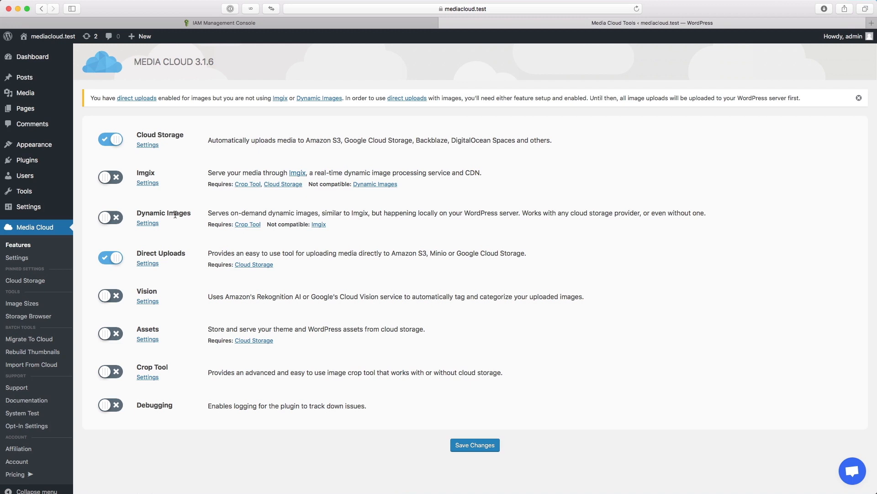
pyautogui.click(110, 257)
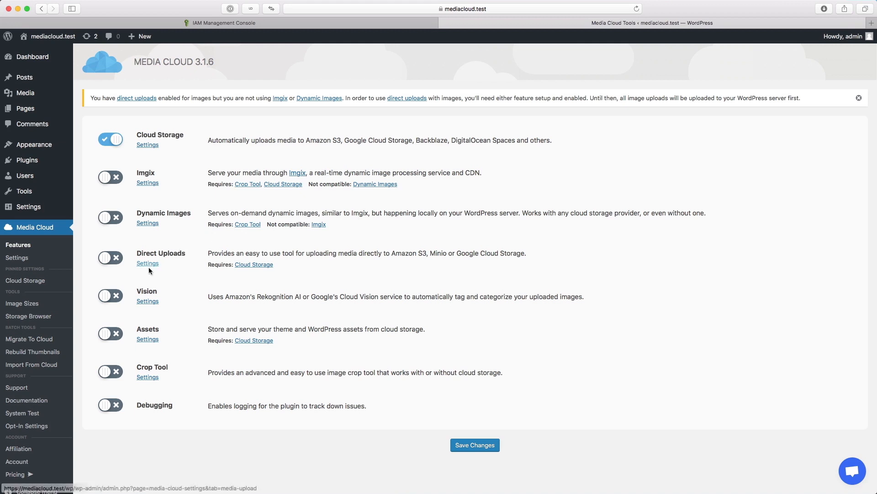
pyautogui.click(110, 257)
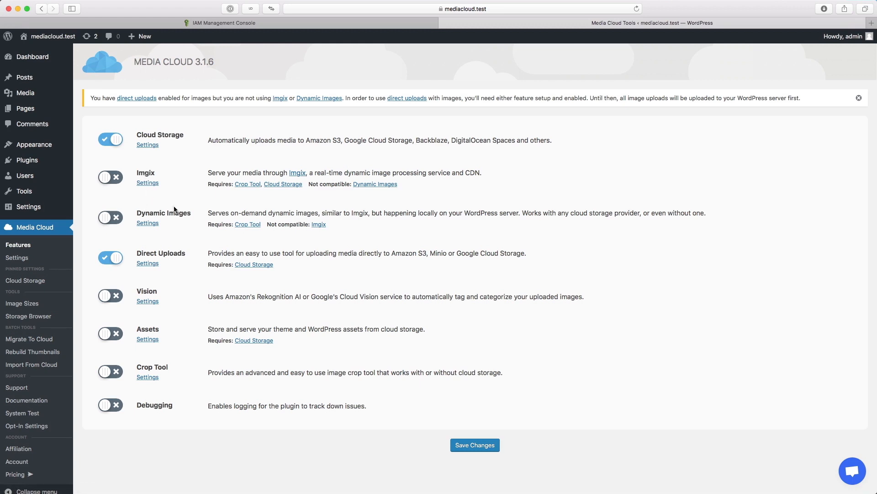
# - Enable Dynamic Images and the Crop Tool it requires, save the features, and dismiss the ImageMagick notice
pyautogui.click(113, 219)
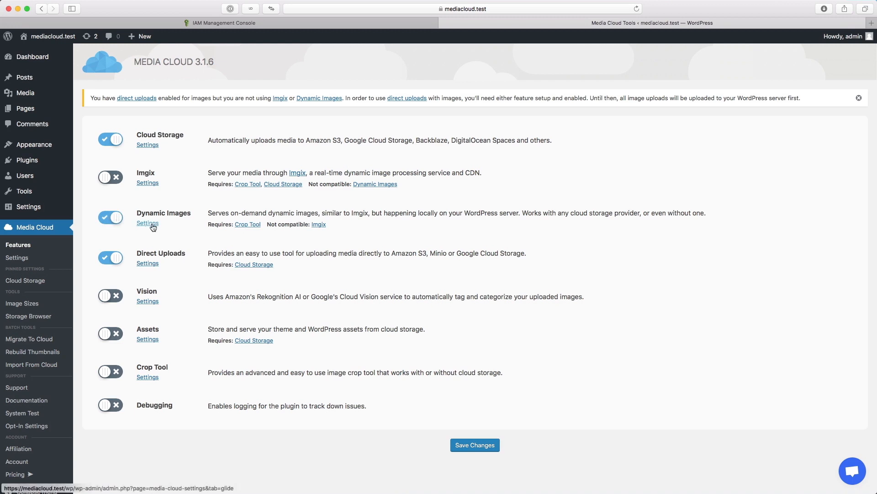
pyautogui.click(459, 444)
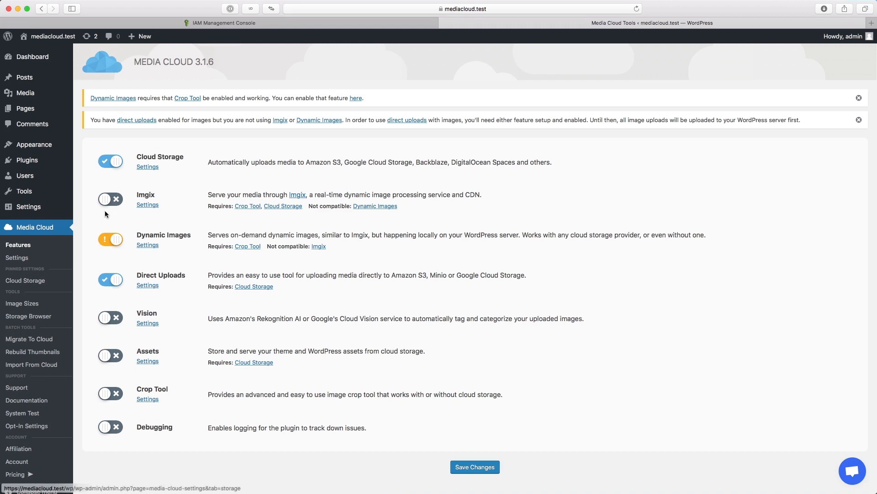
pyautogui.click(109, 393)
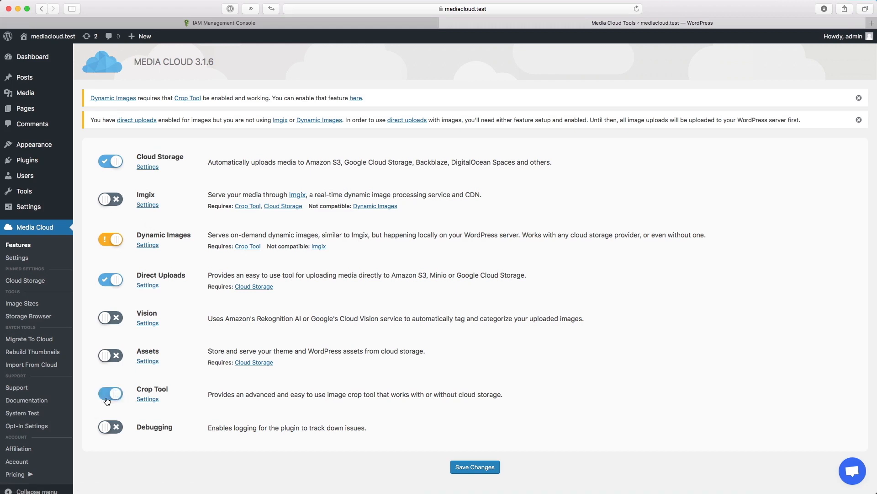
pyautogui.click(474, 467)
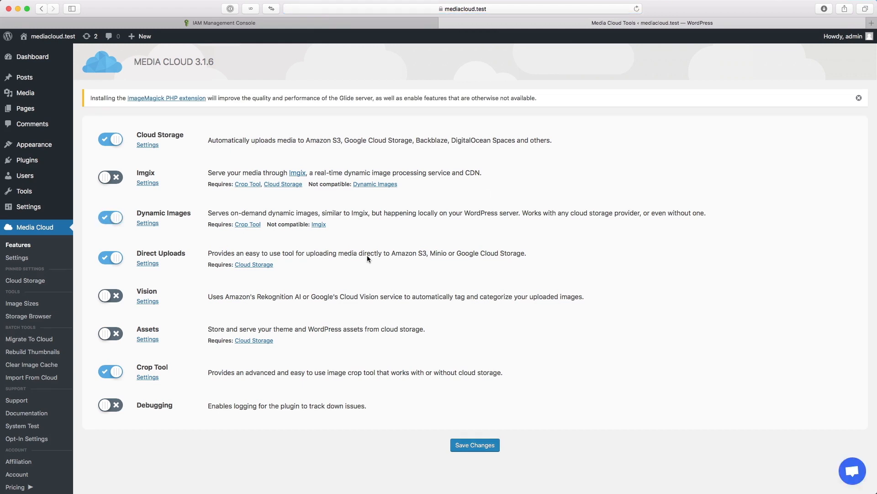
pyautogui.click(859, 98)
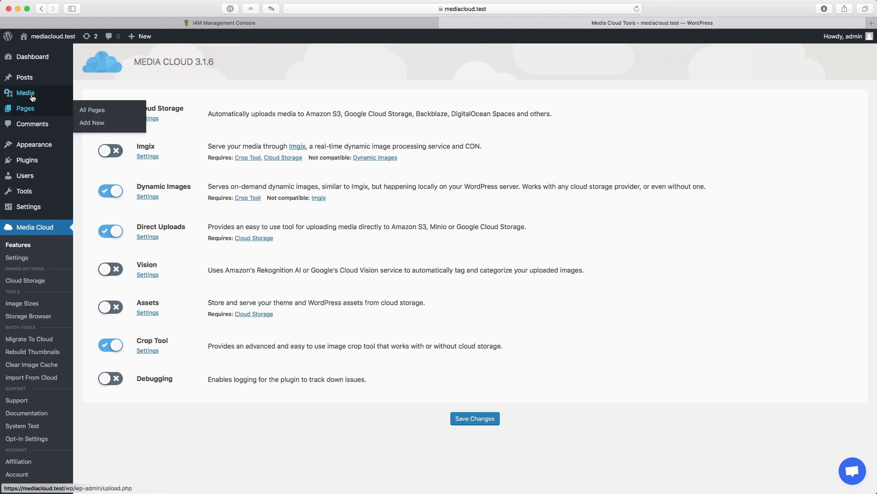
# - Upload two batches of four JPG photos from the computer into the media library
pyautogui.moveTo(64, 93)
pyautogui.click(94, 95)
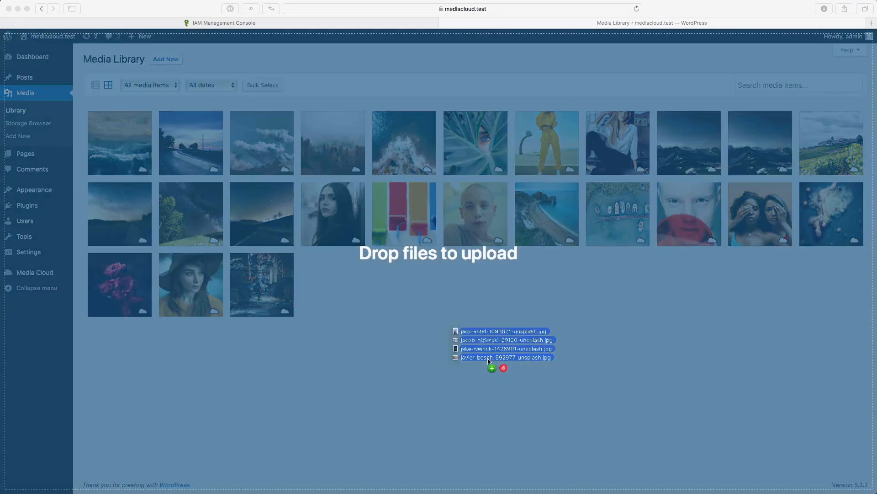
pyautogui.moveTo(489, 365); pyautogui.dragTo(521, 378)
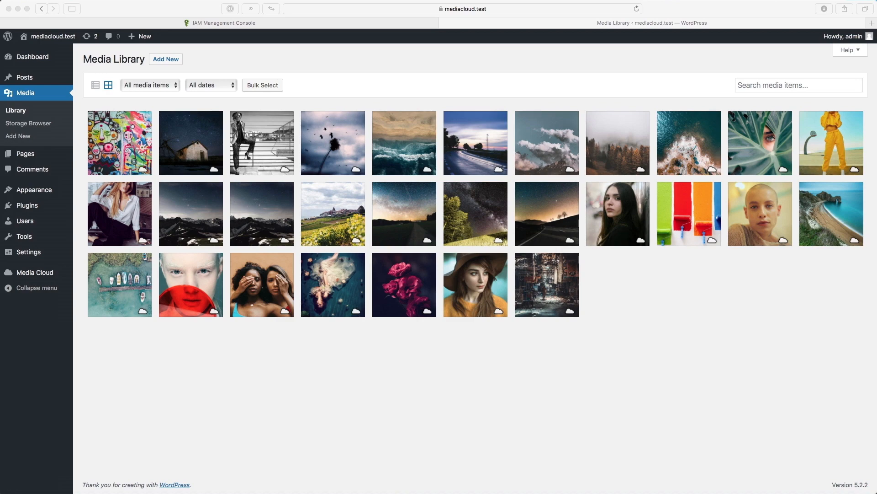
pyautogui.moveTo(876, 368); pyautogui.dragTo(636, 333)
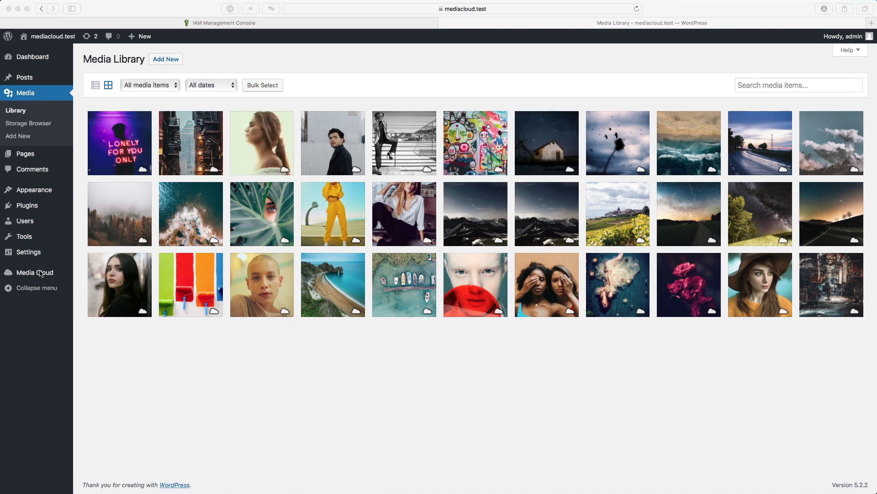
pyautogui.click(127, 351)
# - Examine the upload handling, CDN, display and Gutenberg options in the Cloud Storage settings
pyautogui.moveTo(52, 272)
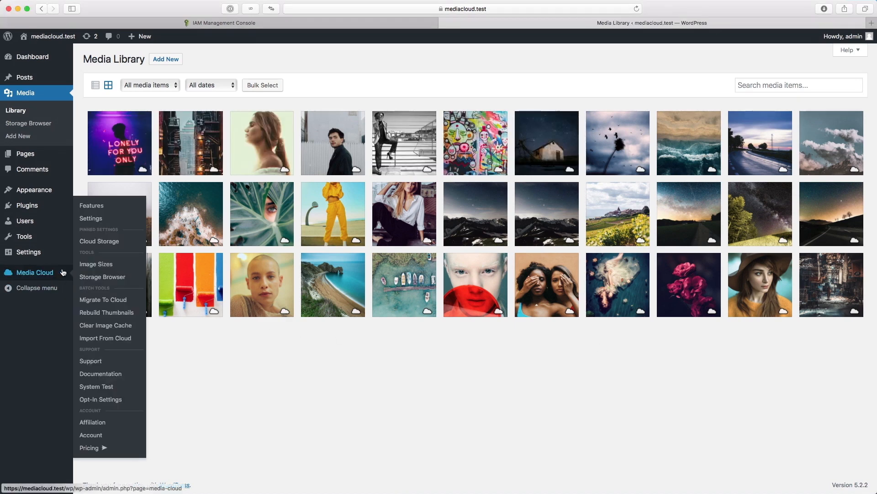
pyautogui.click(100, 241)
pyautogui.scroll(-13, 247, 271)
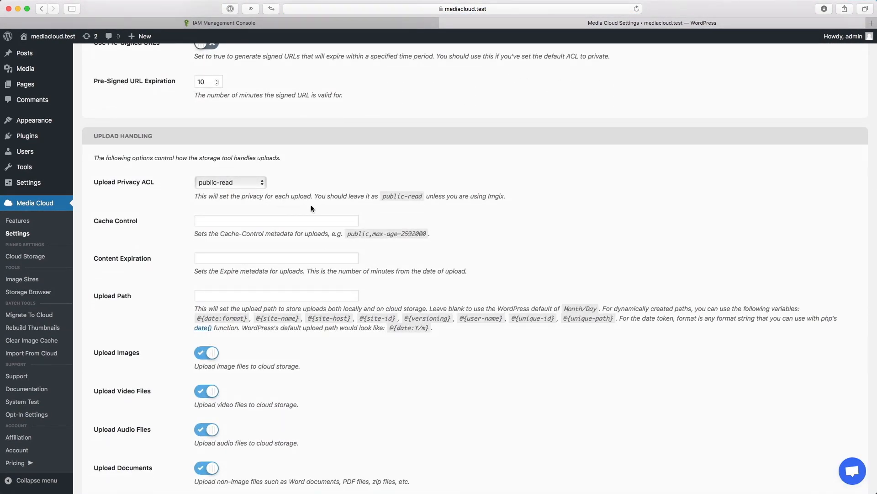
pyautogui.scroll(-5, 311, 206)
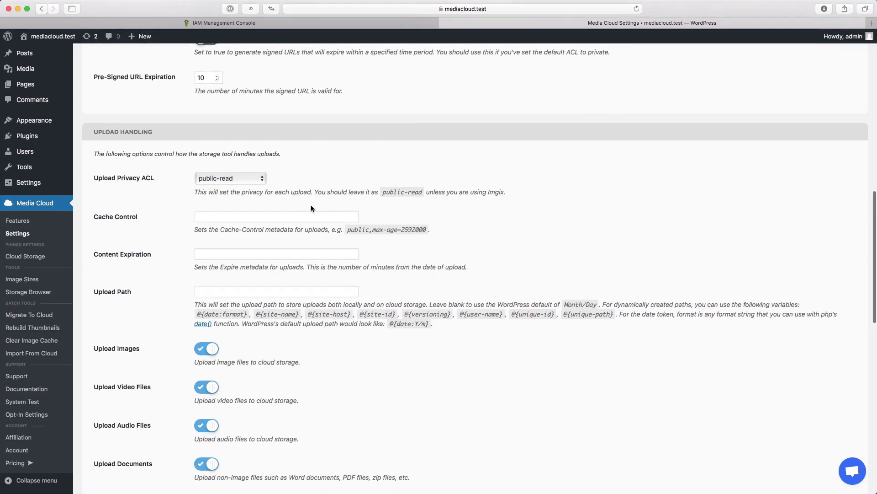
pyautogui.scroll(-4, 353, 226)
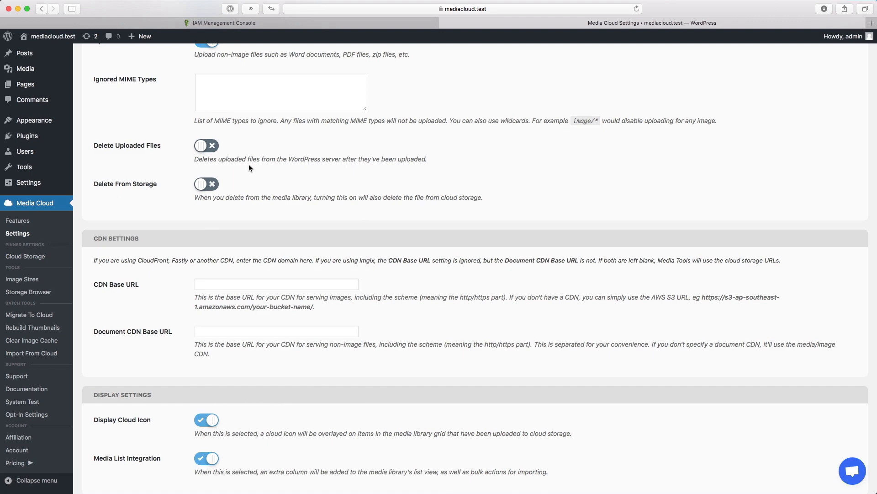
pyautogui.scroll(-4, 249, 166)
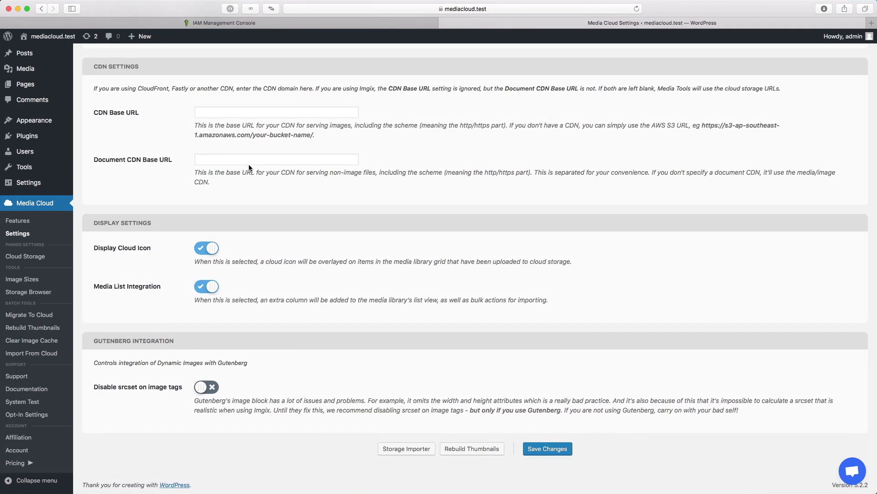